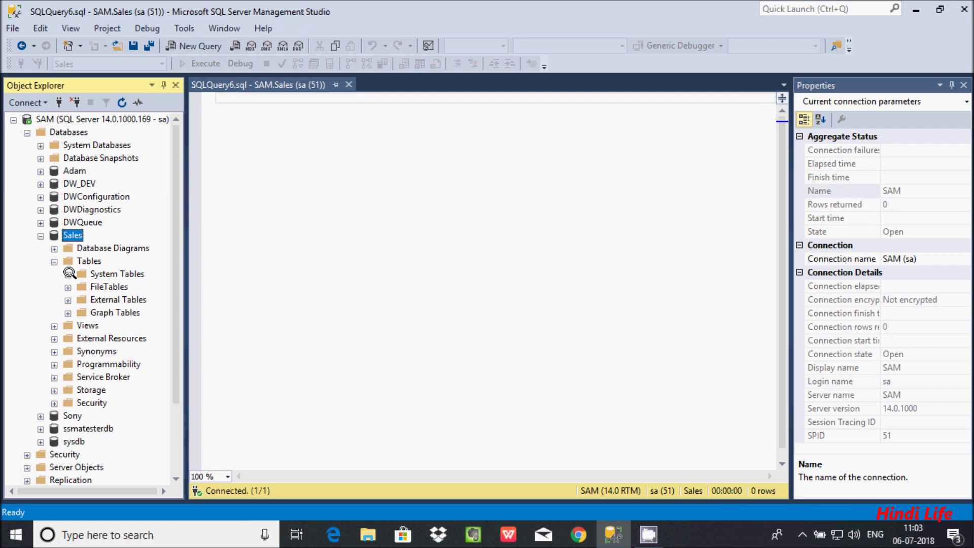
Create a new table in the Sales database using the table designer.
{"action": "left_click", "coordinate": [69, 260]}
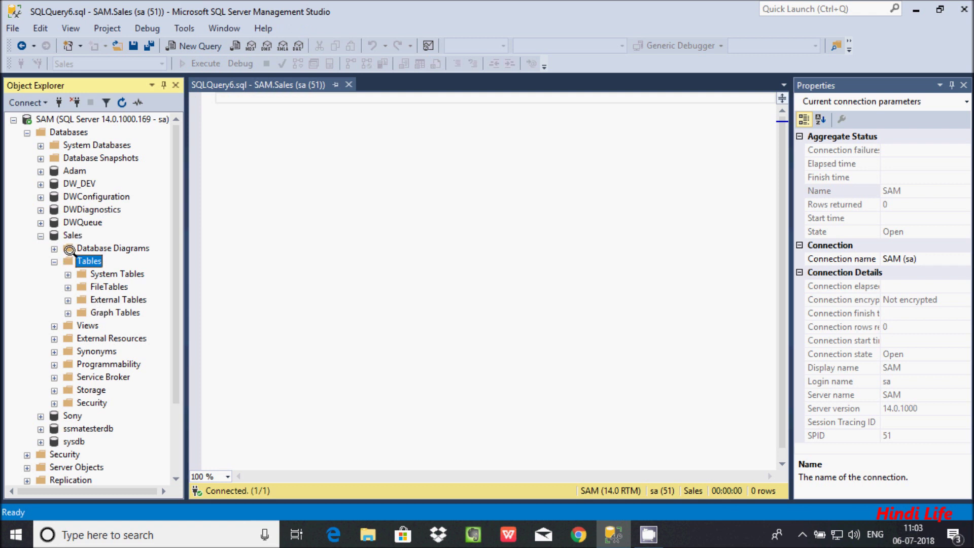
{"action": "right_click", "coordinate": [84, 261]}
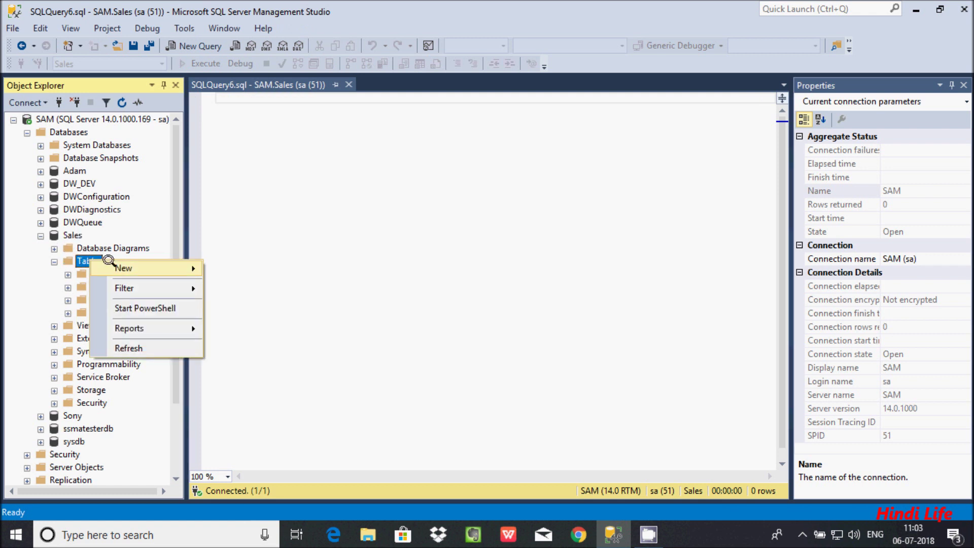
{"action": "mouse_move", "coordinate": [115, 266]}
{"action": "left_click", "coordinate": [232, 269]}
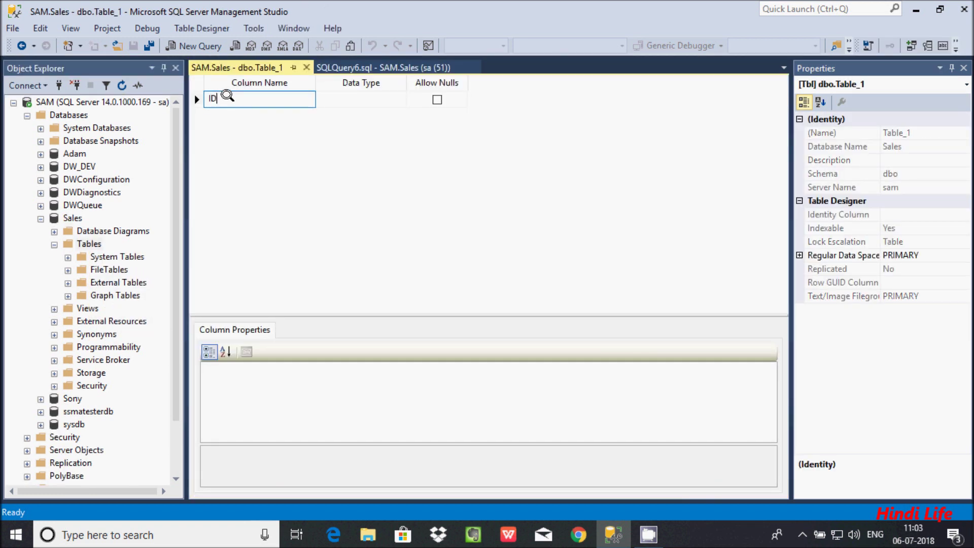
Define the first column as ID with the data type int.
{"action": "key", "text": "Tab"}
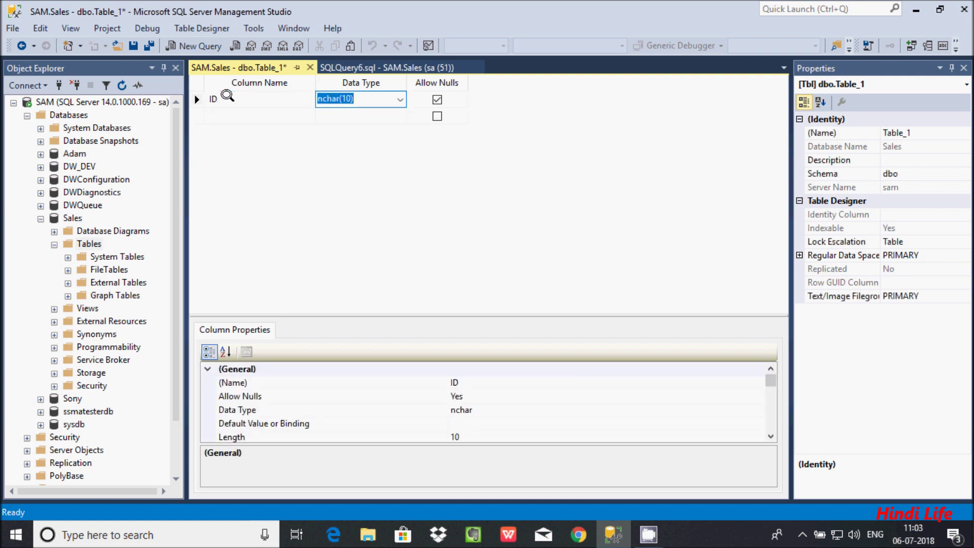
{"action": "type", "text": "image"}
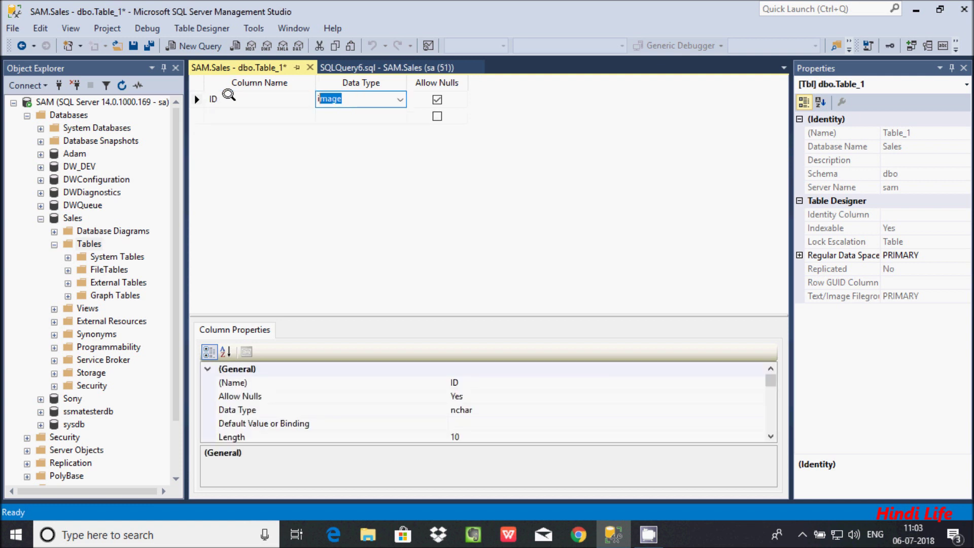
{"action": "left_click", "coordinate": [400, 99]}
{"action": "left_click", "coordinate": [332, 128]}
Add a Name column below ID with the data type varchar(50).
{"action": "left_click", "coordinate": [216, 109]}
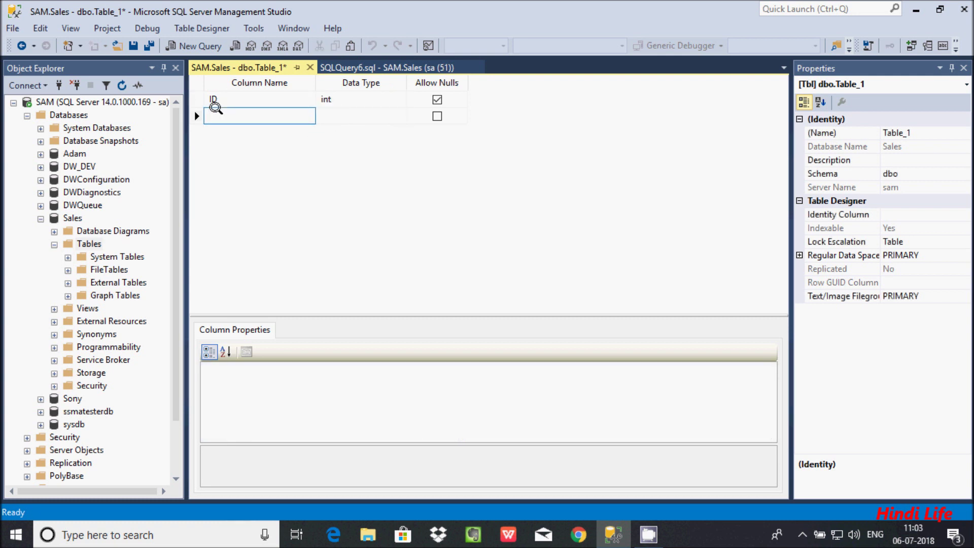
{"action": "type", "text": "Name"}
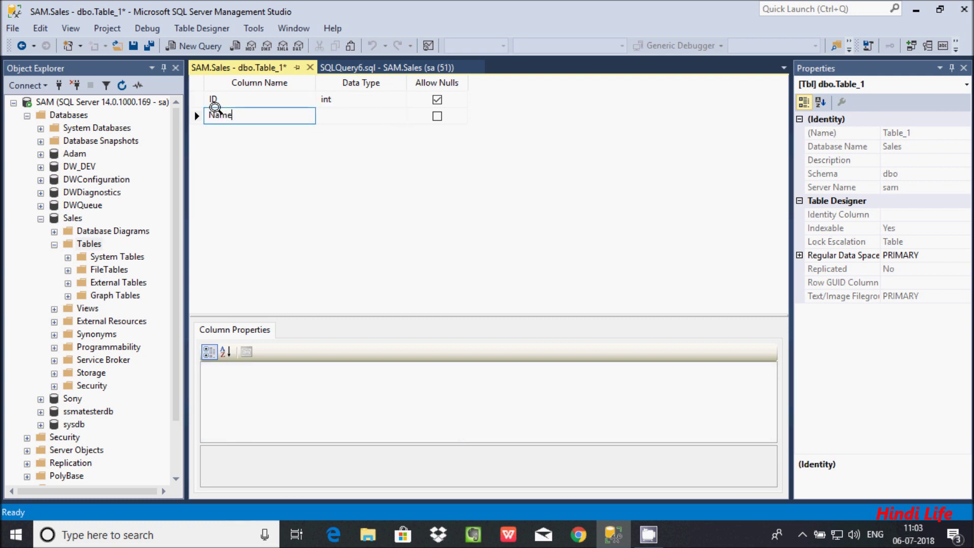
{"action": "left_click", "coordinate": [360, 116]}
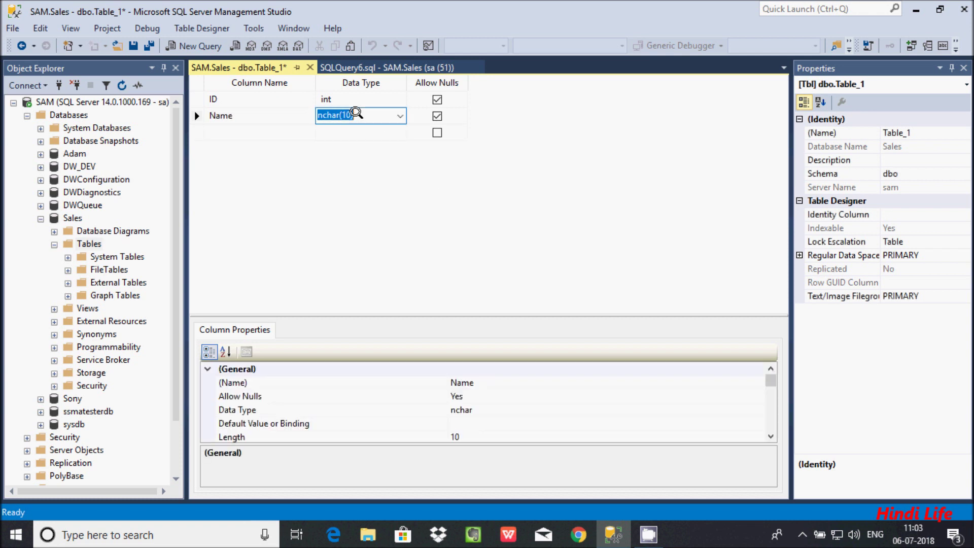
{"action": "left_click", "coordinate": [401, 114]}
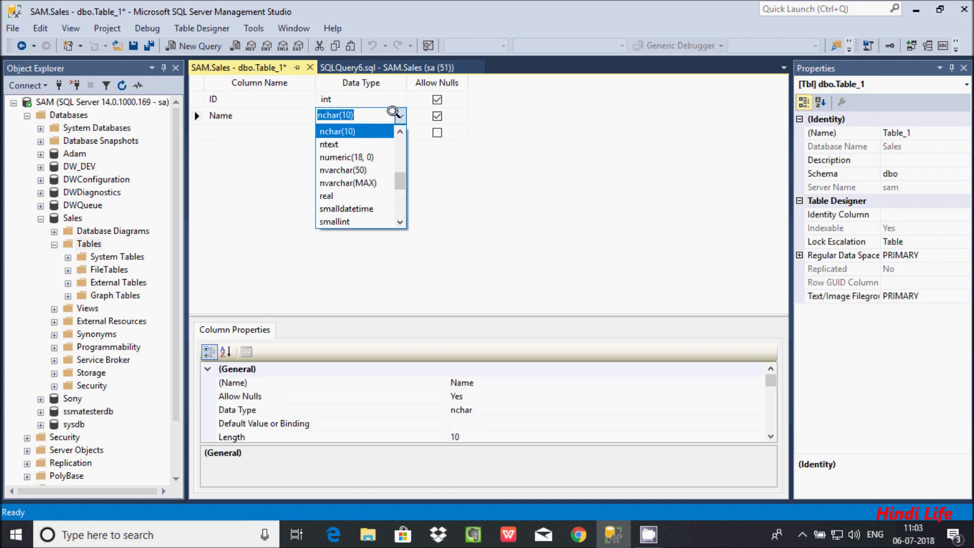
{"action": "type", "text": "varbinary"}
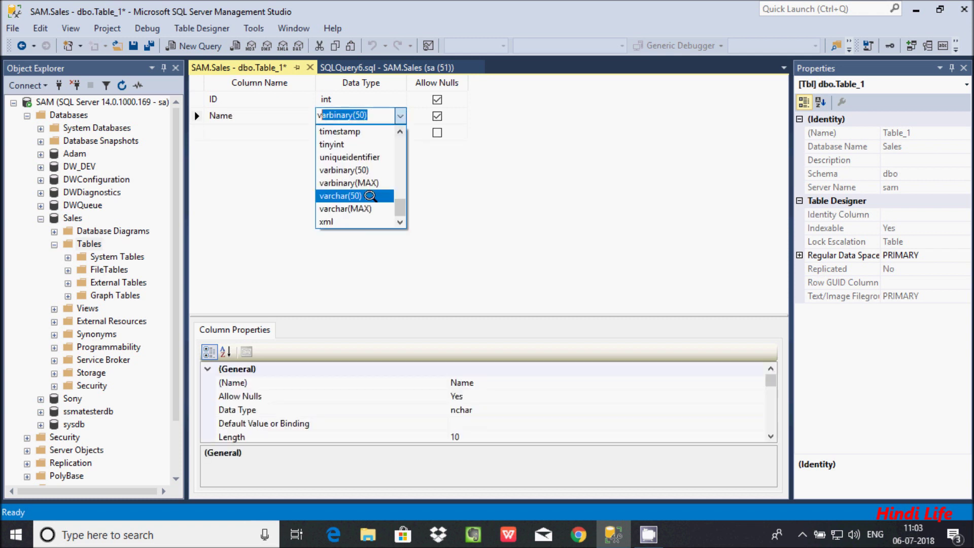
{"action": "left_click", "coordinate": [349, 195]}
Add an Address column below Name with the data type varchar(50).
{"action": "left_click", "coordinate": [227, 131]}
{"action": "type", "text": "Address"}
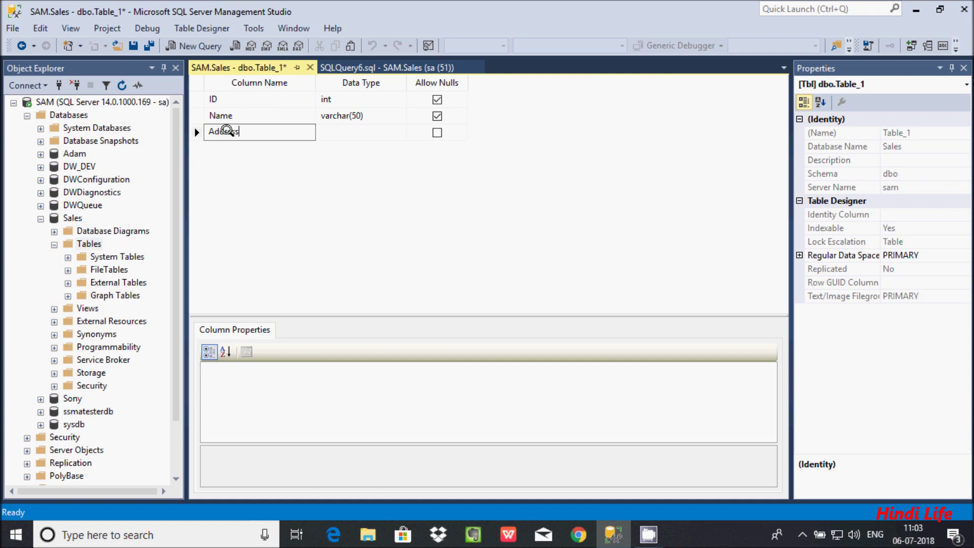
{"action": "key", "text": "Tab"}
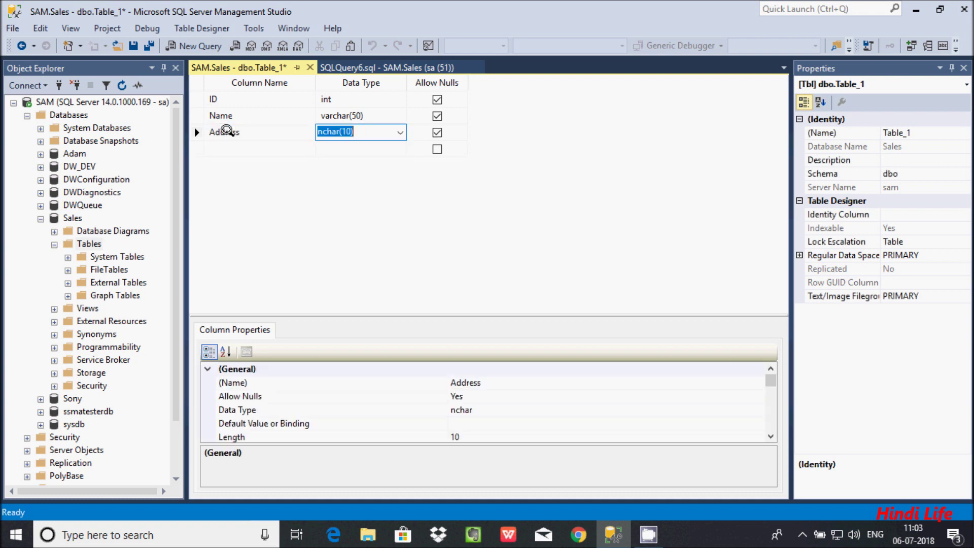
{"action": "type", "text": "va"}
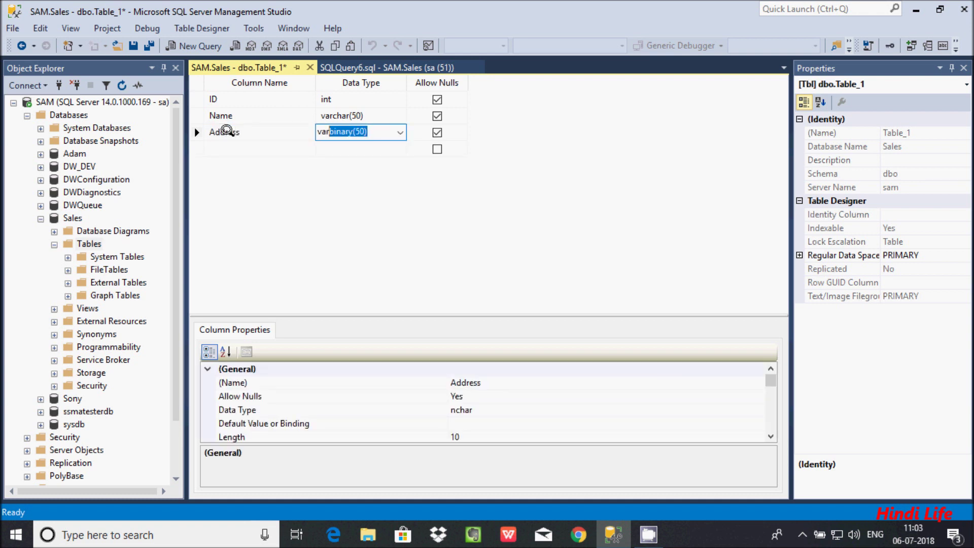
{"action": "type", "text": "r"}
{"action": "left_click", "coordinate": [400, 132]}
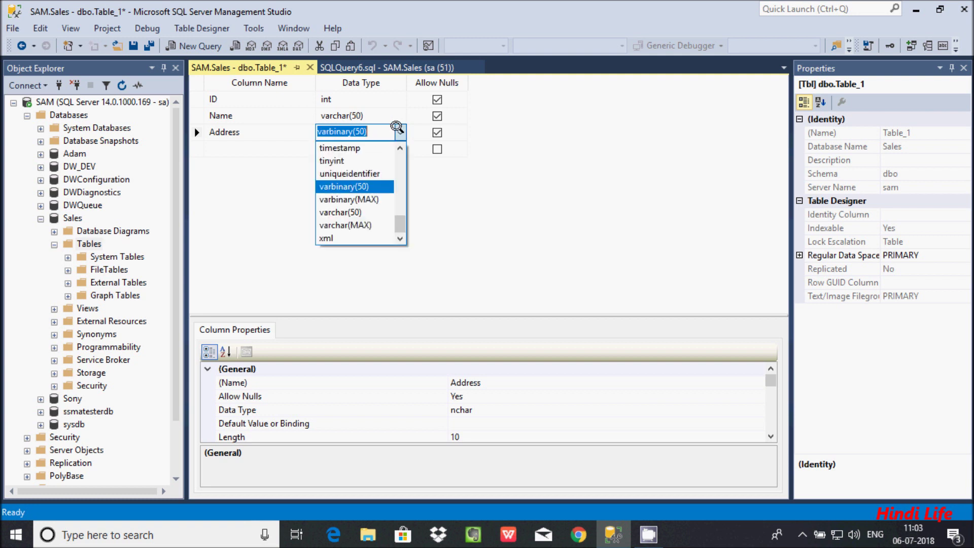
{"action": "left_click", "coordinate": [345, 212]}
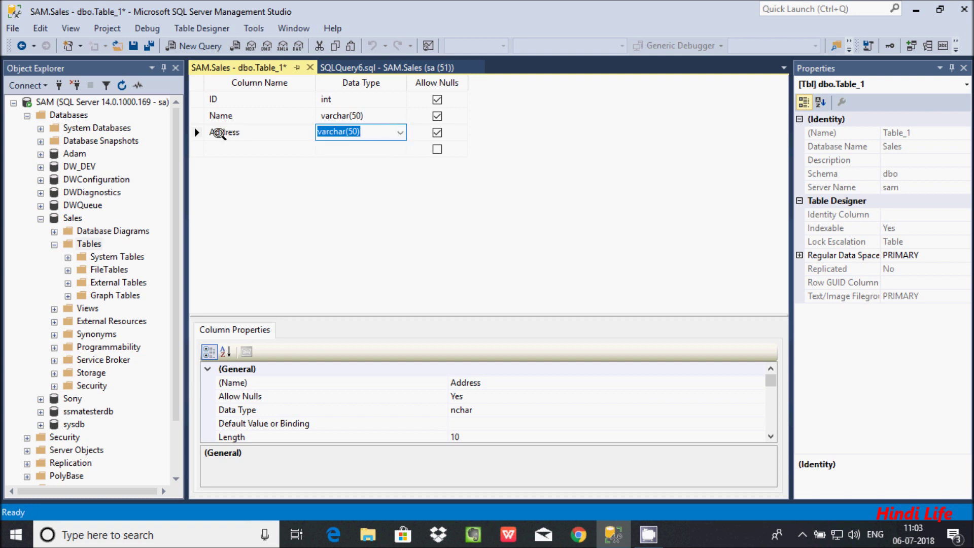
Add a Phone column below Address with the data type int.
{"action": "left_click", "coordinate": [216, 147]}
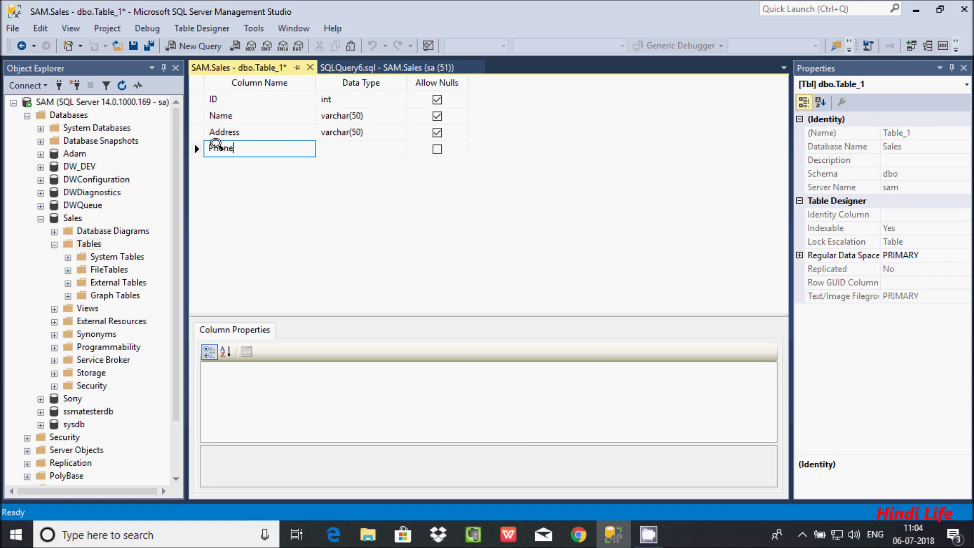
{"action": "key", "text": "Tab"}
{"action": "type", "text": "in"}
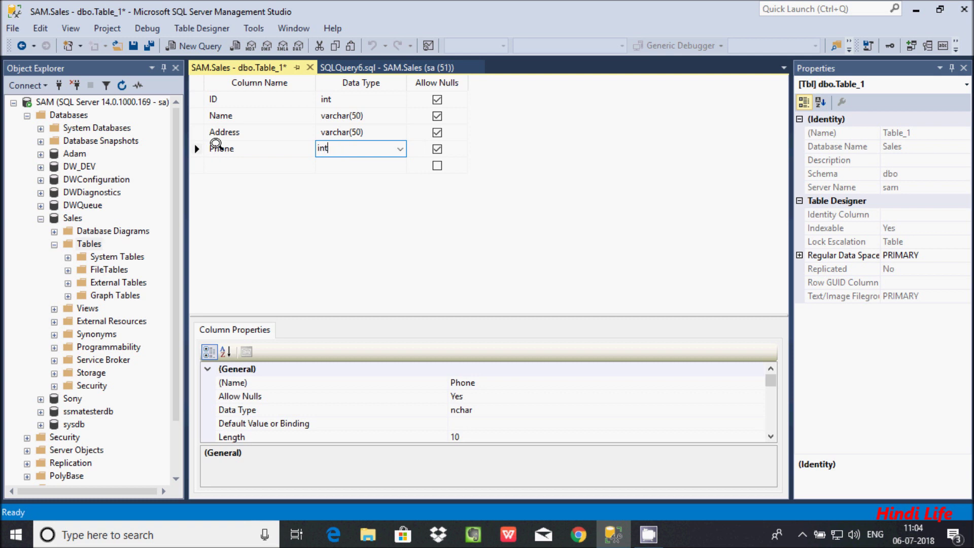
{"action": "left_click", "coordinate": [368, 162]}
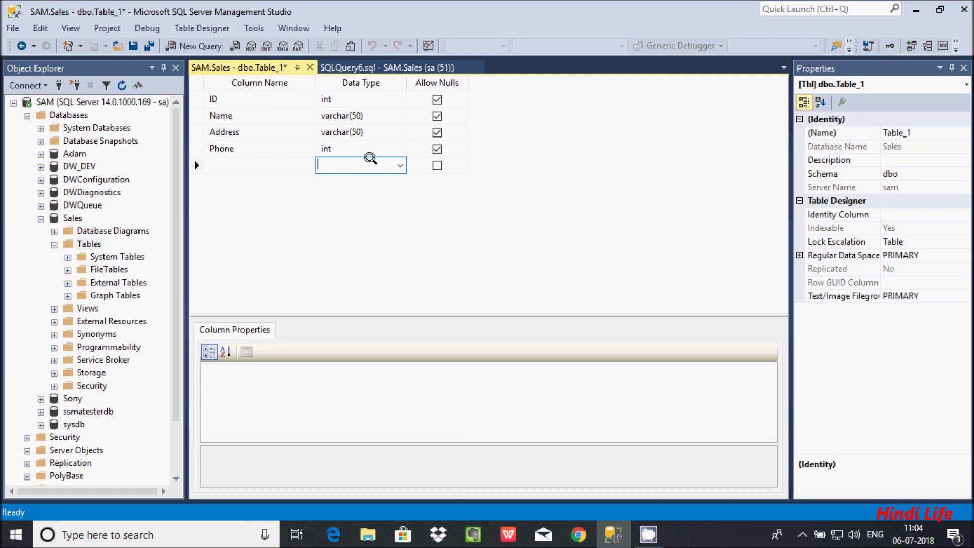
Add an Email column below Phone with the data type varchar(50).
{"action": "left_click", "coordinate": [228, 165]}
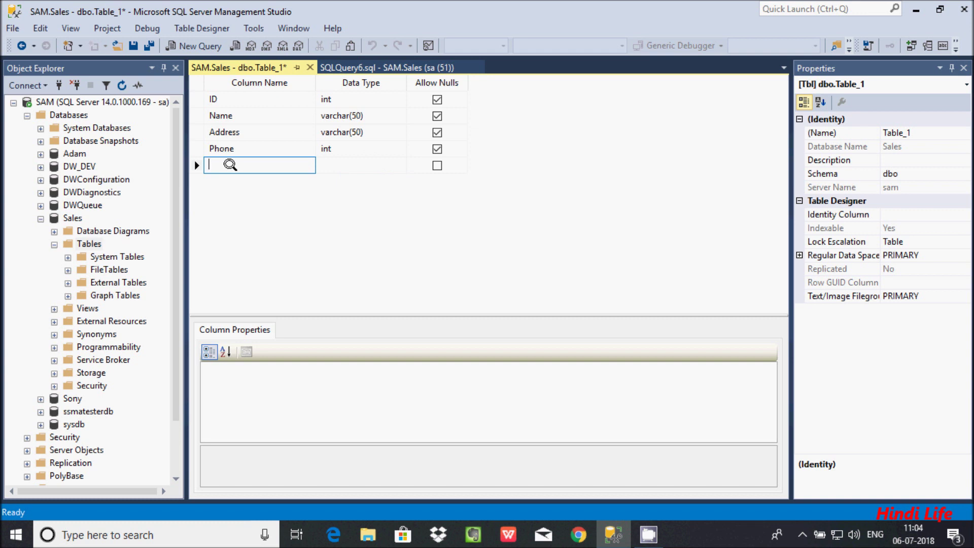
{"action": "type", "text": "Ema"}
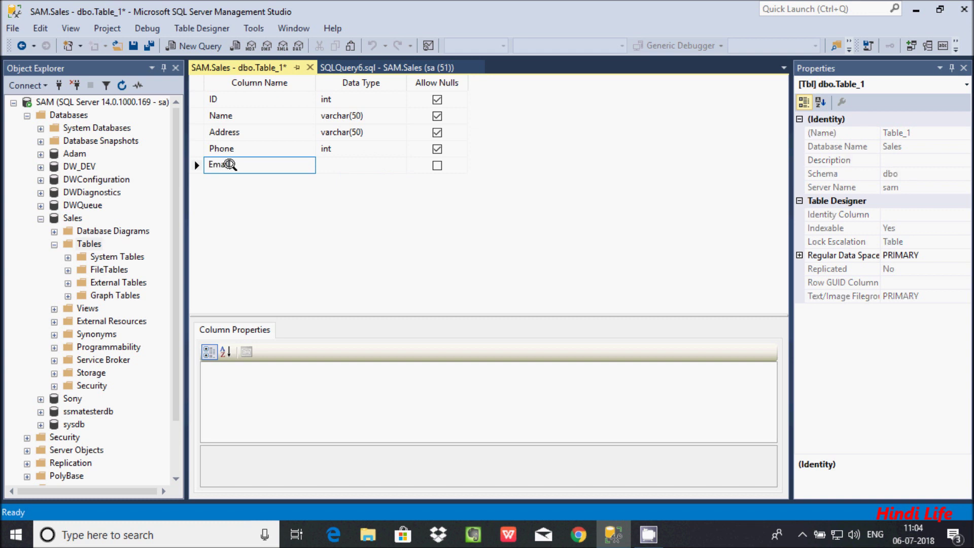
{"action": "type", "text": "il"}
{"action": "left_click", "coordinate": [370, 165]}
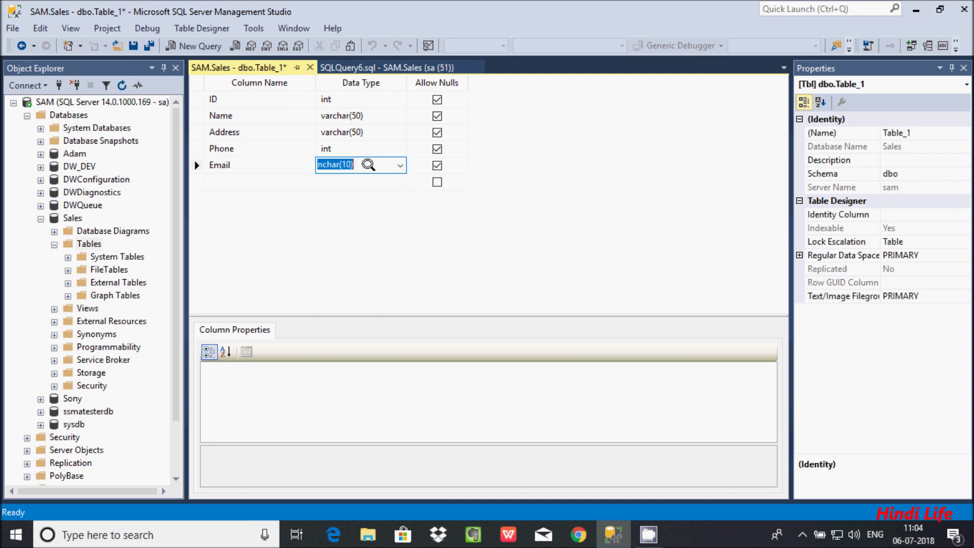
{"action": "left_click", "coordinate": [398, 162]}
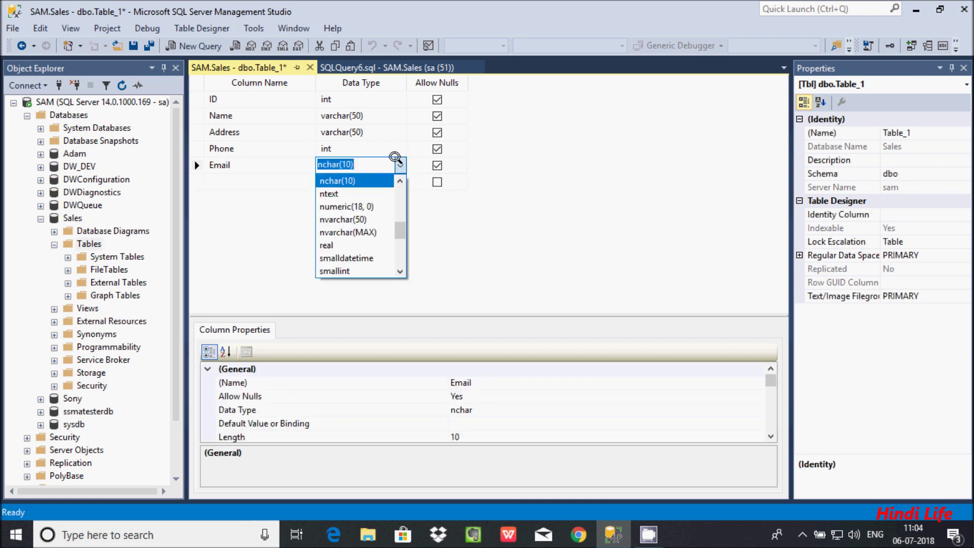
{"action": "type", "text": "varbinary"}
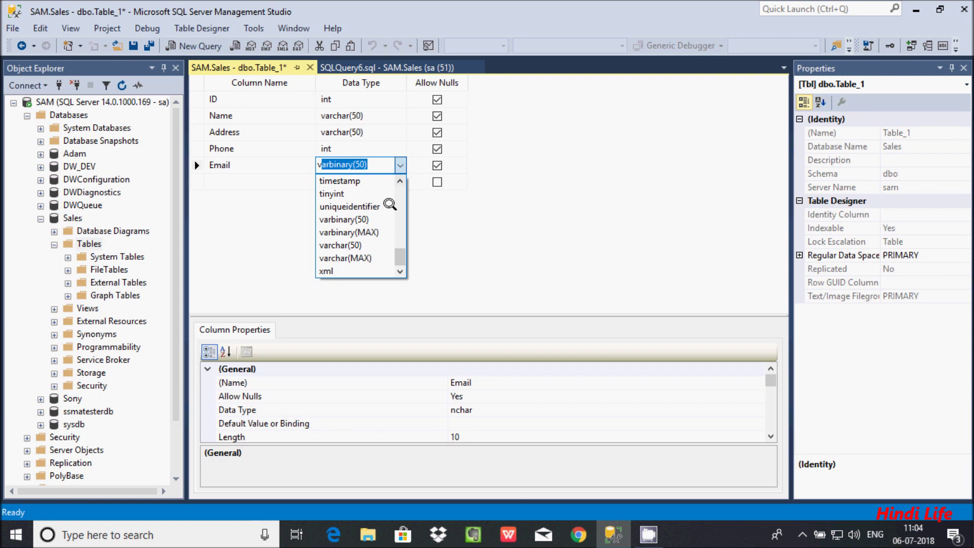
{"action": "left_click", "coordinate": [340, 245]}
Add an Age column below Email with the data type int.
{"action": "left_click", "coordinate": [218, 177]}
{"action": "type", "text": "Age"}
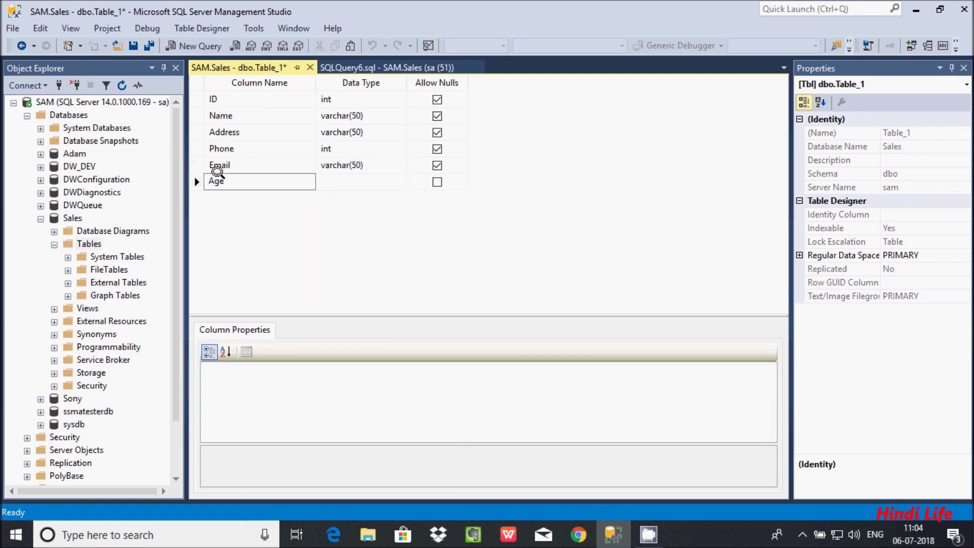
{"action": "key", "text": "Tab"}
{"action": "type", "text": "in"}
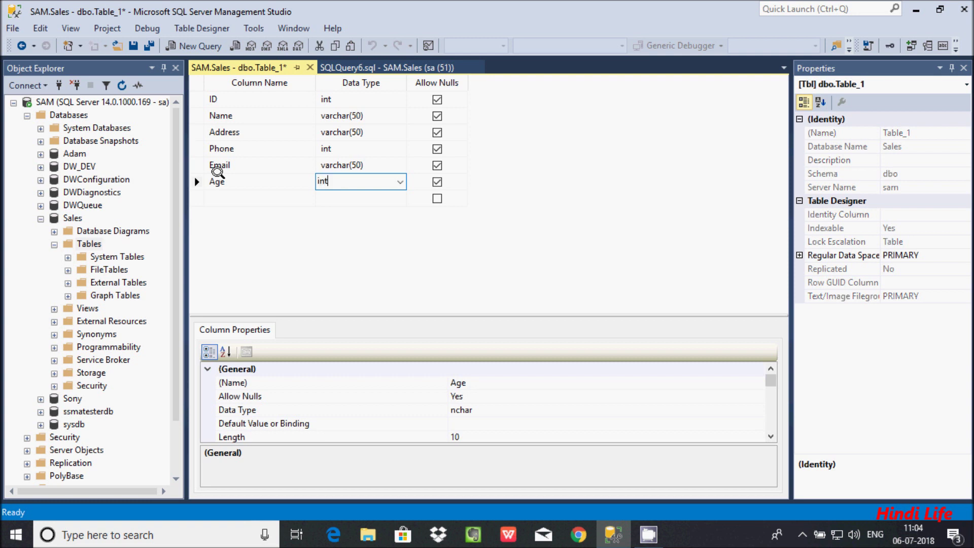
{"action": "key", "text": "Tab"}
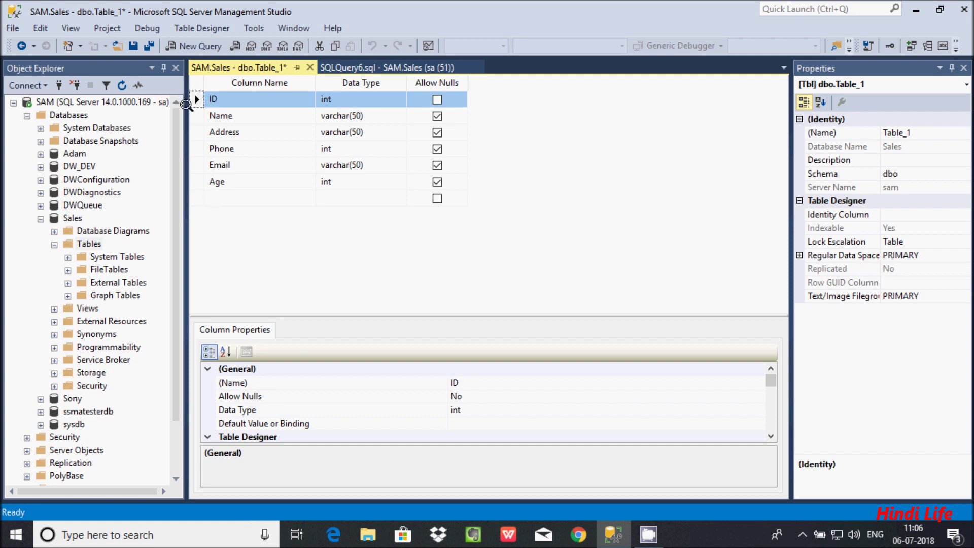
Set the ID column as the table's primary key.
{"action": "right_click", "coordinate": [192, 95]}
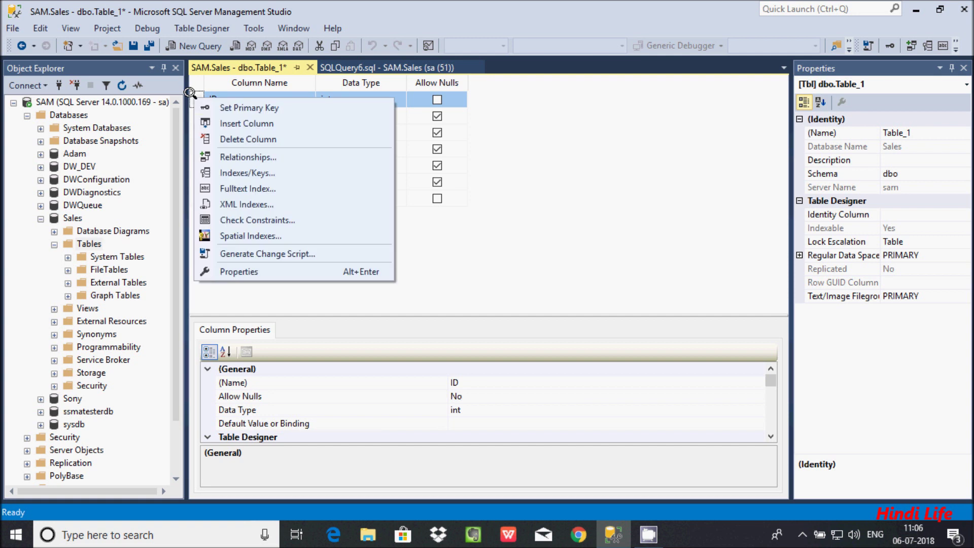
{"action": "left_click", "coordinate": [205, 102]}
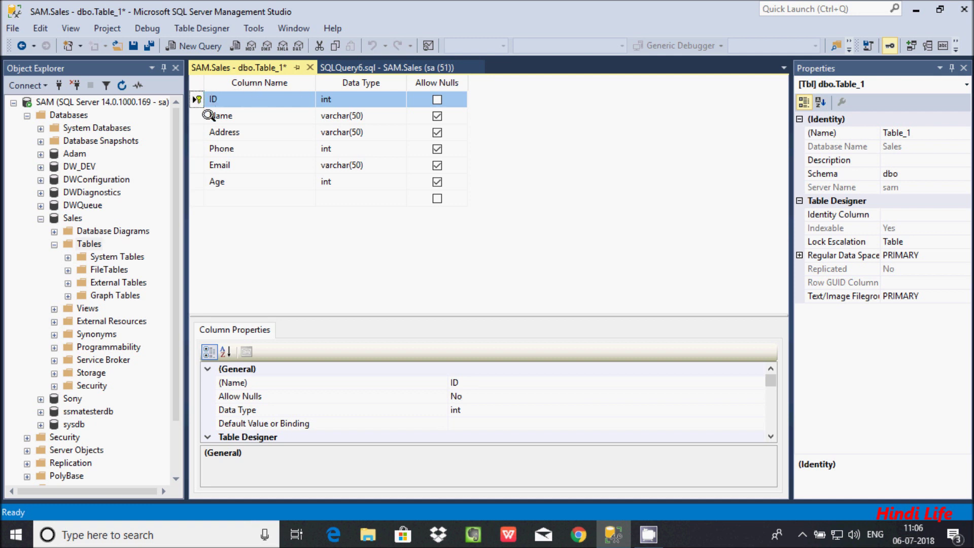
Make the Address column the table's primary key instead of ID.
{"action": "left_click", "coordinate": [196, 131]}
{"action": "right_click", "coordinate": [196, 131]}
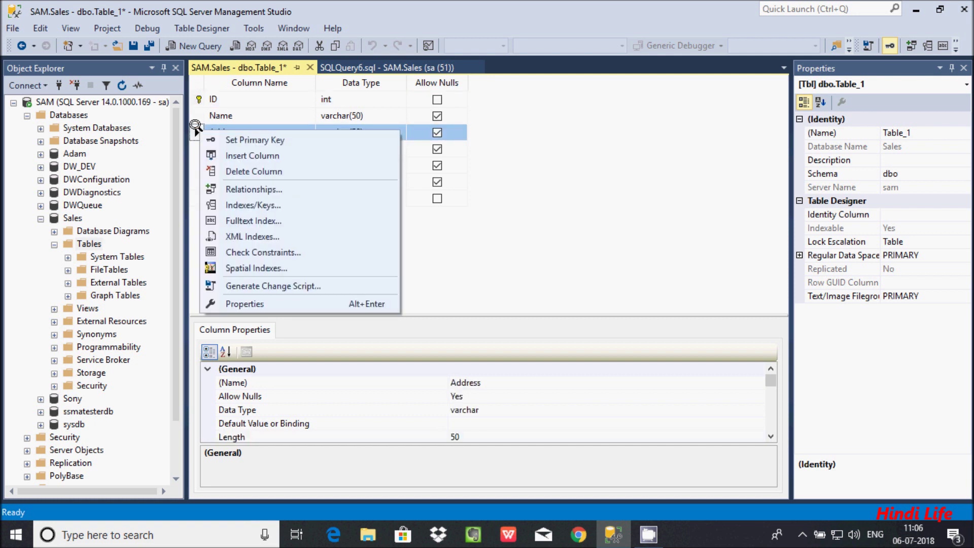
{"action": "left_click", "coordinate": [218, 138]}
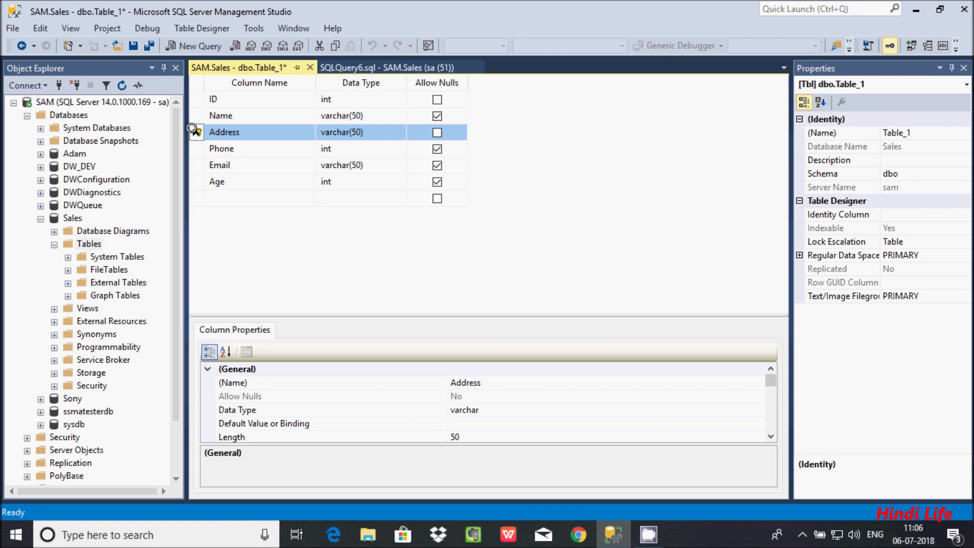
Move the primary key back to the ID column and allow nulls in the Address column again.
{"action": "left_click", "coordinate": [193, 97]}
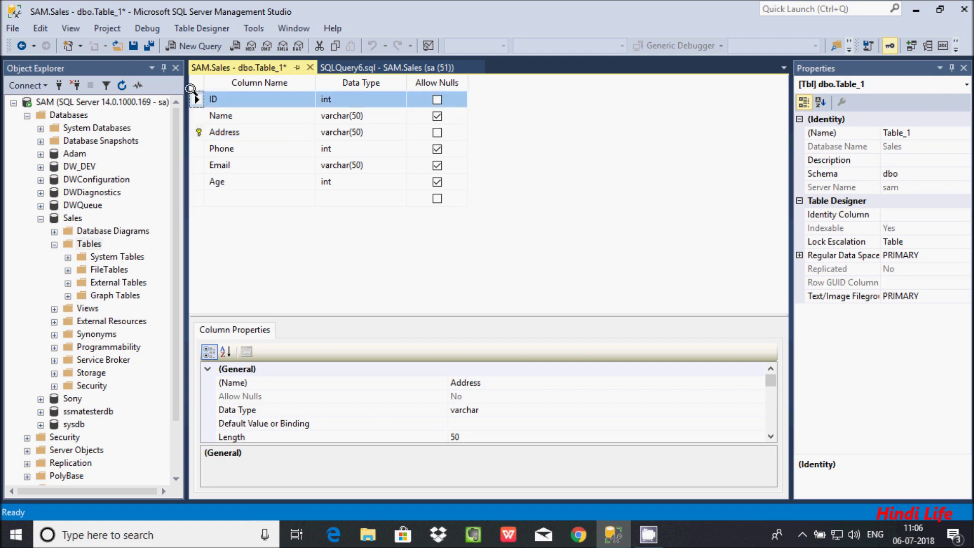
{"action": "right_click", "coordinate": [192, 96]}
{"action": "left_click", "coordinate": [204, 100]}
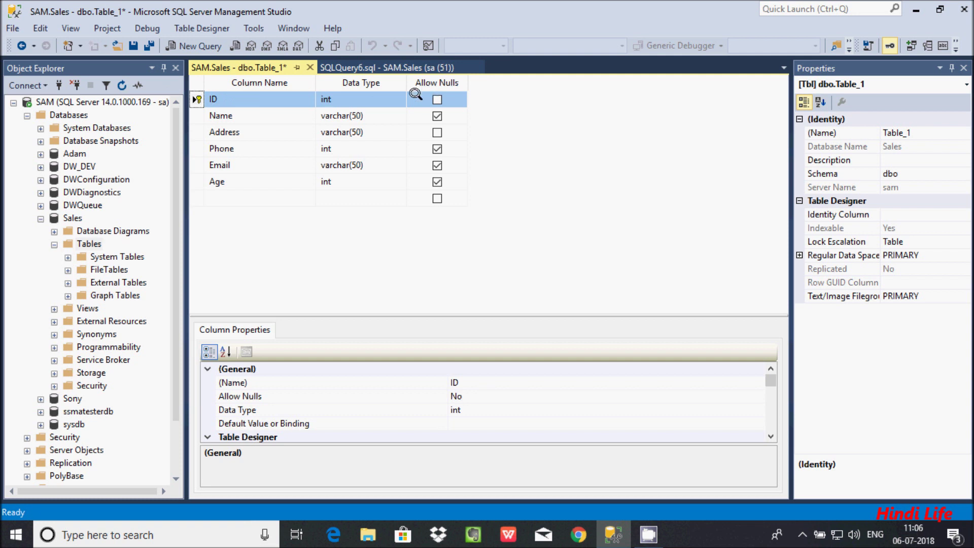
{"action": "left_click", "coordinate": [435, 128]}
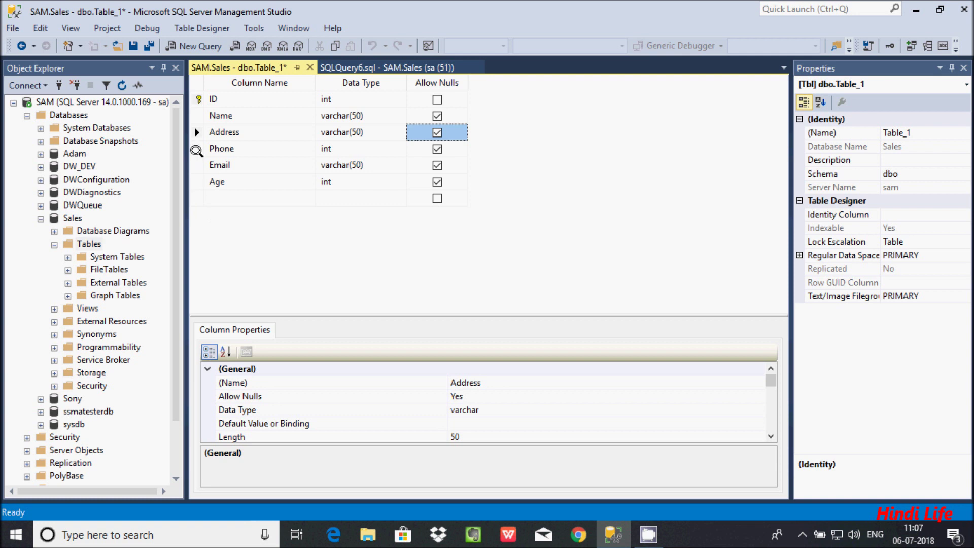
Add a new entry to the table's Indexes/Keys, starting from the Phone column.
{"action": "left_click", "coordinate": [196, 148]}
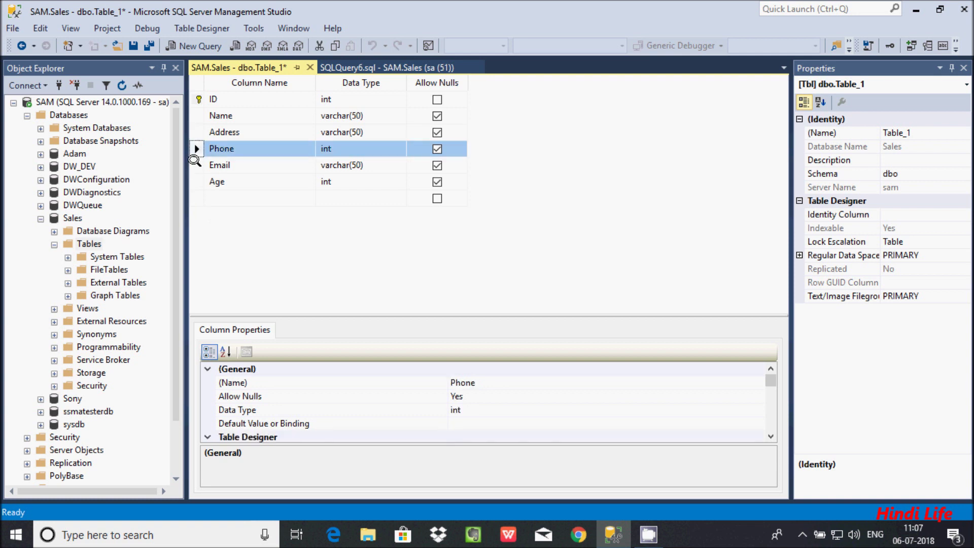
{"action": "right_click", "coordinate": [195, 146]}
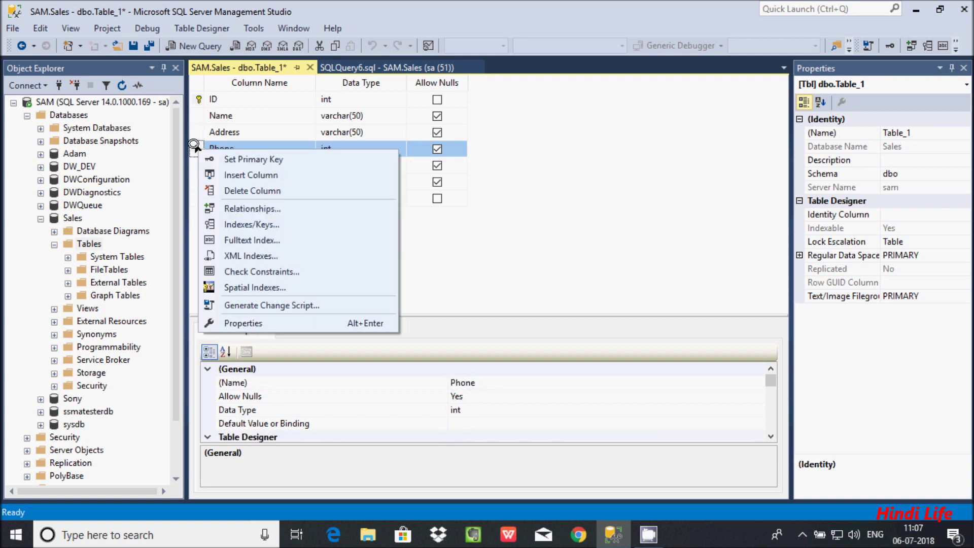
{"action": "left_click", "coordinate": [245, 224]}
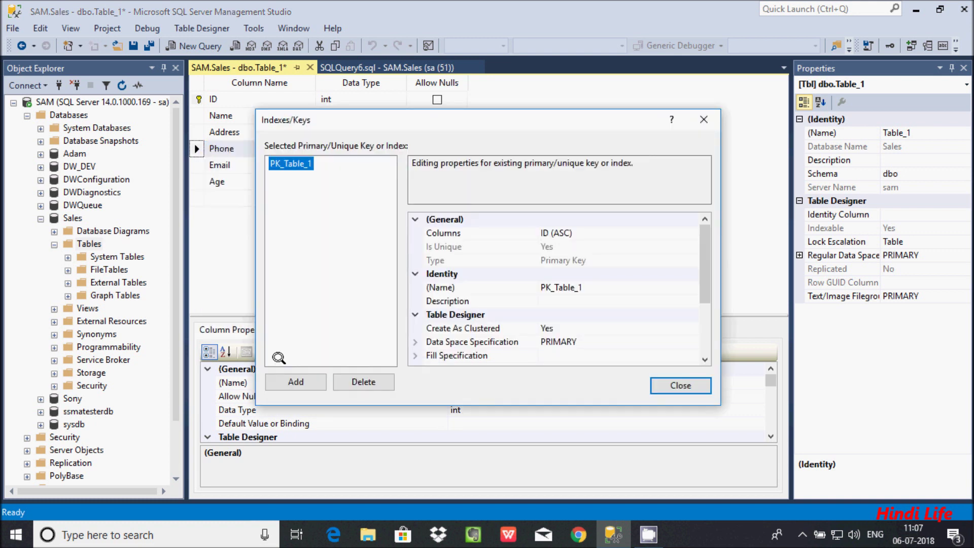
{"action": "left_click", "coordinate": [294, 380]}
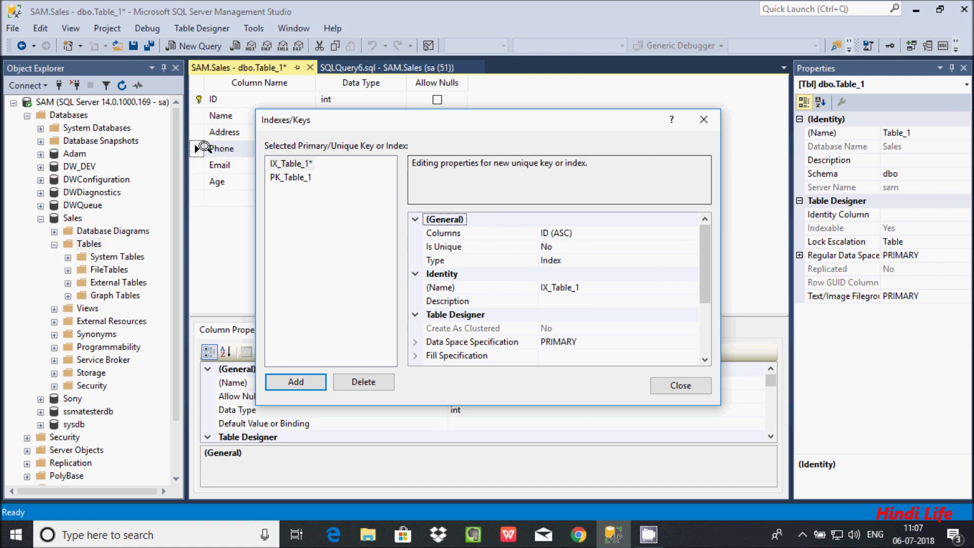
Set the new index's column to Phone with ascending sort order.
{"action": "left_click", "coordinate": [653, 233]}
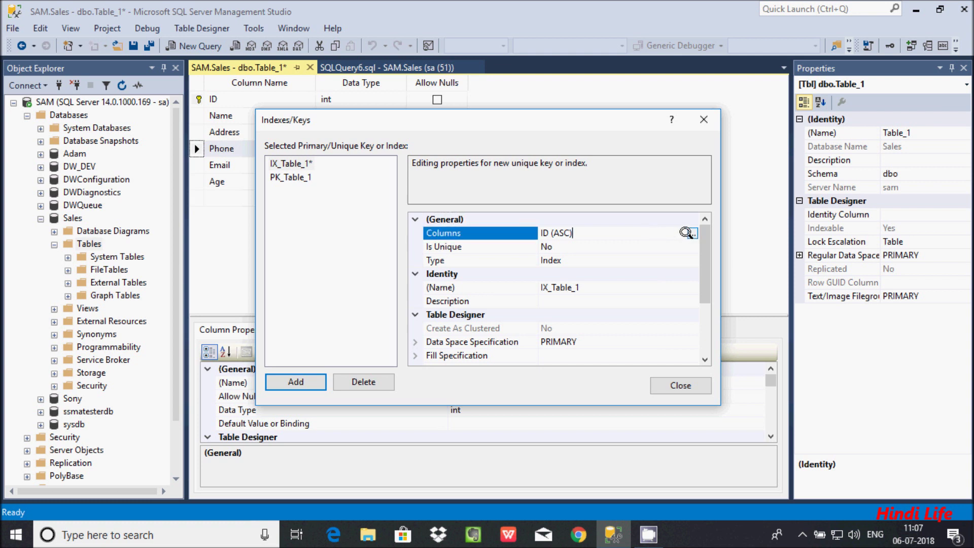
{"action": "left_click", "coordinate": [687, 234]}
{"action": "left_click", "coordinate": [479, 199]}
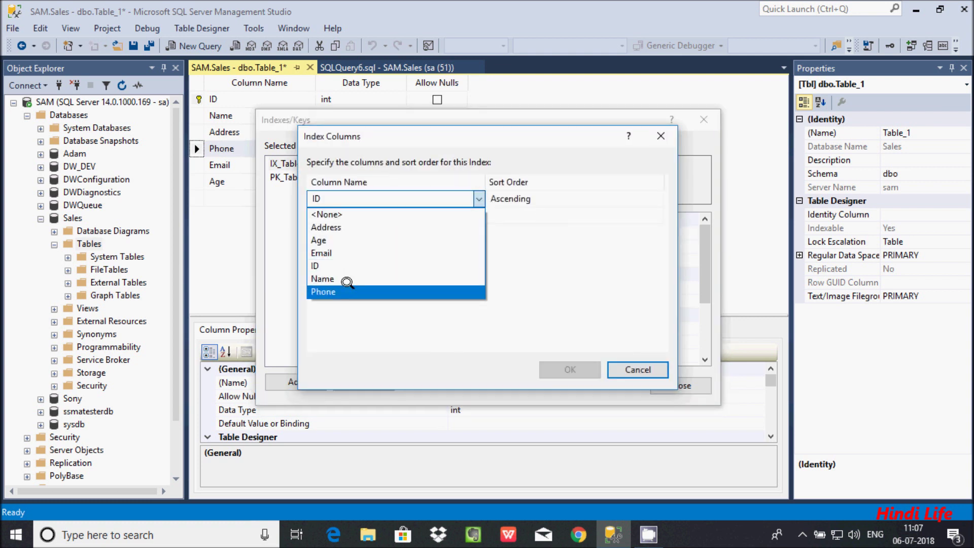
{"action": "left_click", "coordinate": [347, 291]}
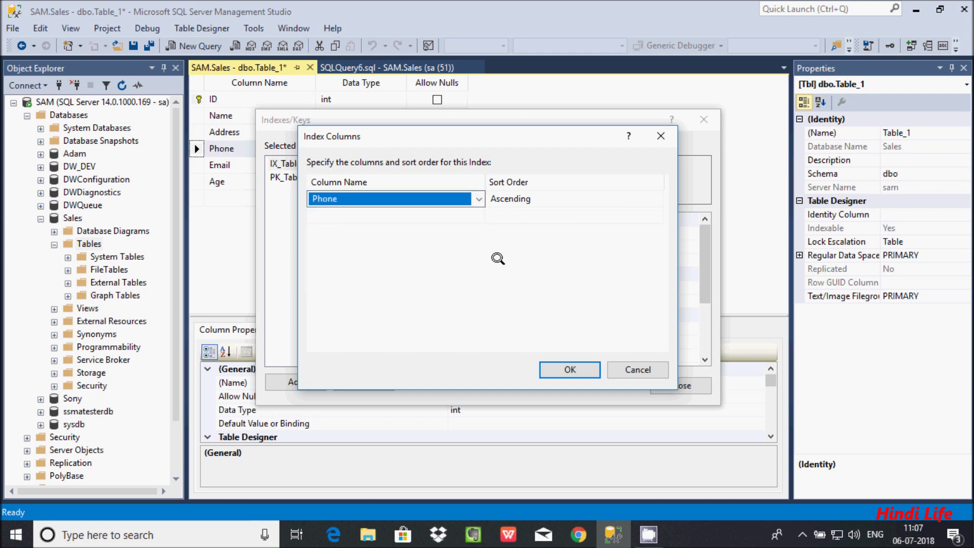
{"action": "left_click", "coordinate": [555, 198]}
{"action": "left_click", "coordinate": [656, 198]}
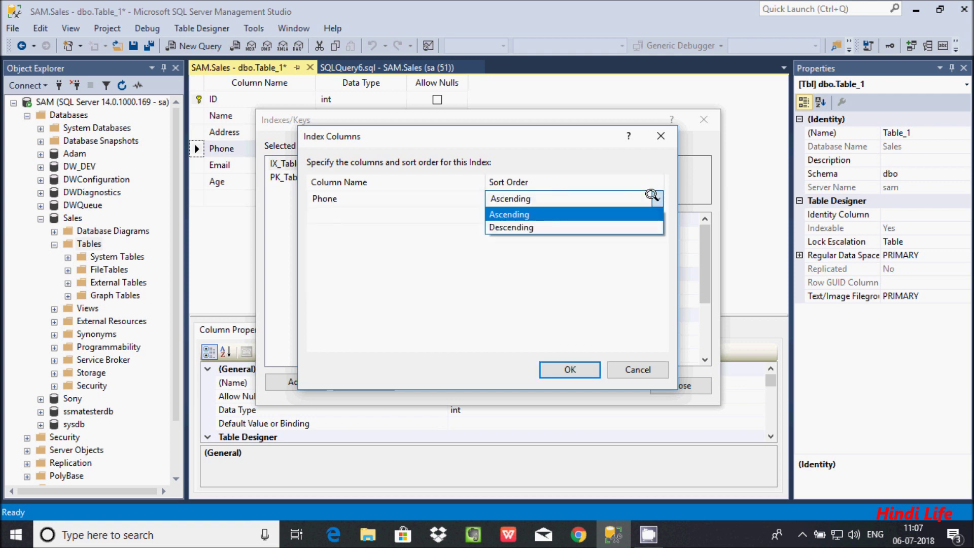
{"action": "left_click", "coordinate": [652, 196]}
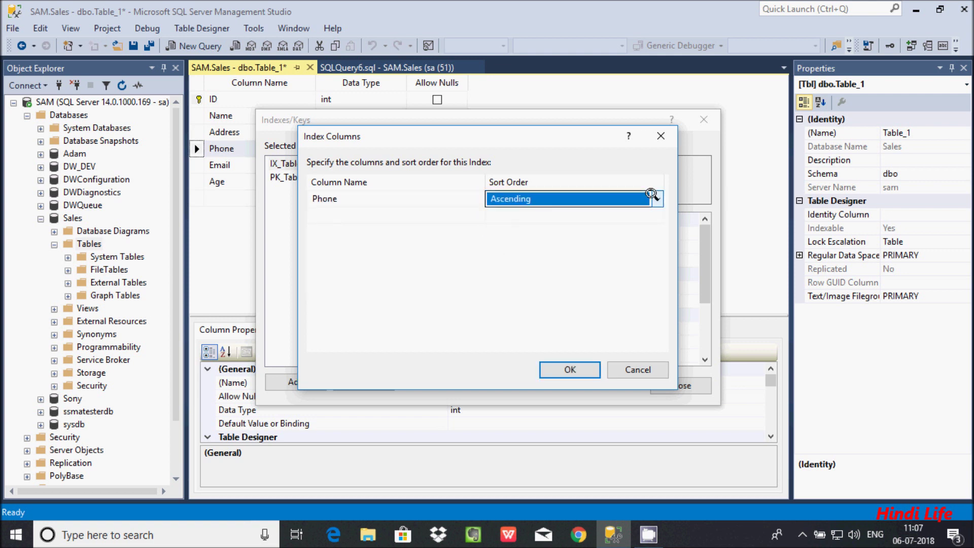
{"action": "left_click", "coordinate": [572, 367]}
Make the Phone index unique and set its type to Unique Key.
{"action": "left_click", "coordinate": [577, 246]}
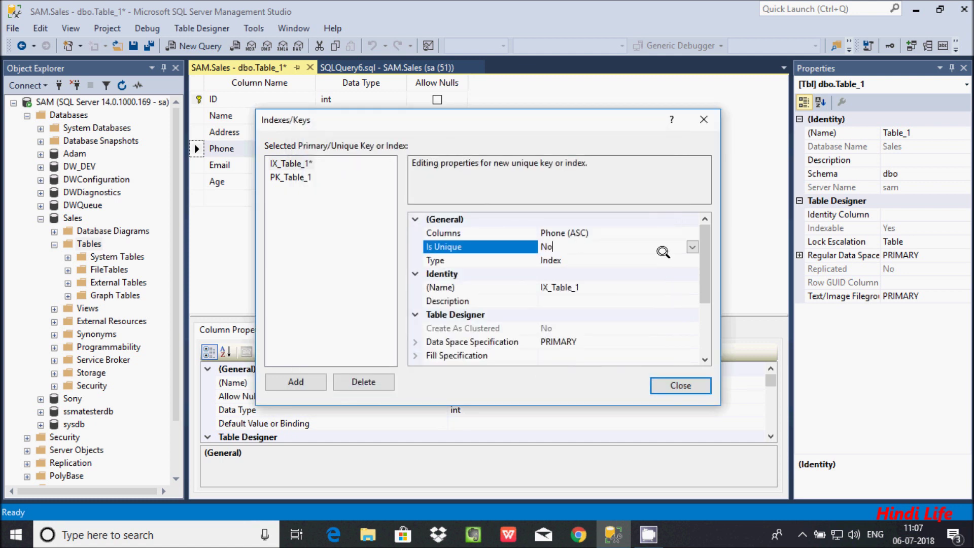
{"action": "left_click", "coordinate": [692, 247]}
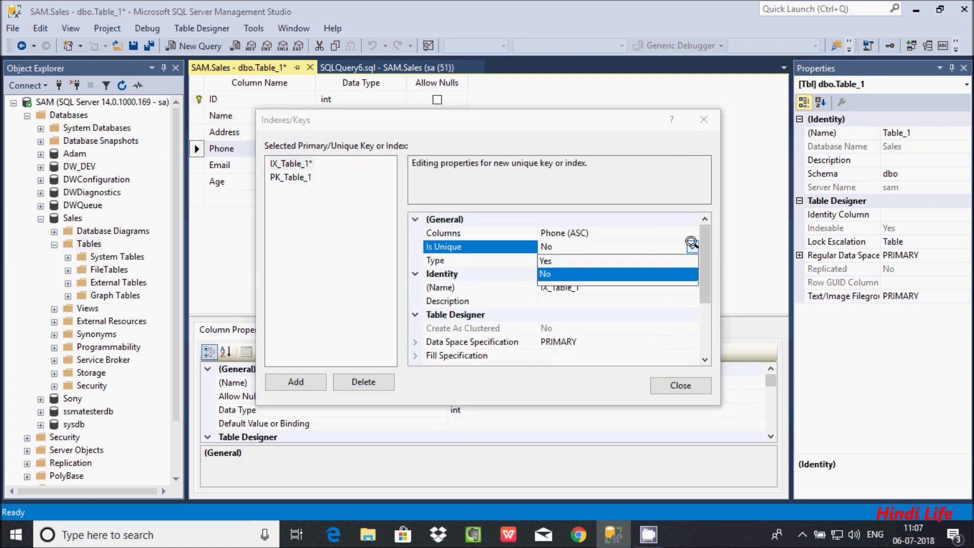
{"action": "left_click", "coordinate": [548, 260]}
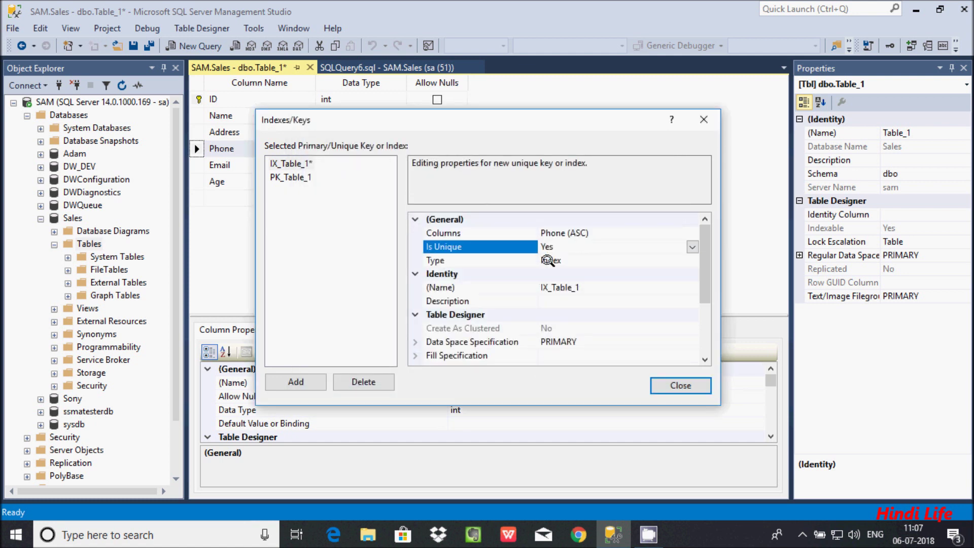
{"action": "left_click", "coordinate": [600, 254]}
{"action": "left_click", "coordinate": [692, 260]}
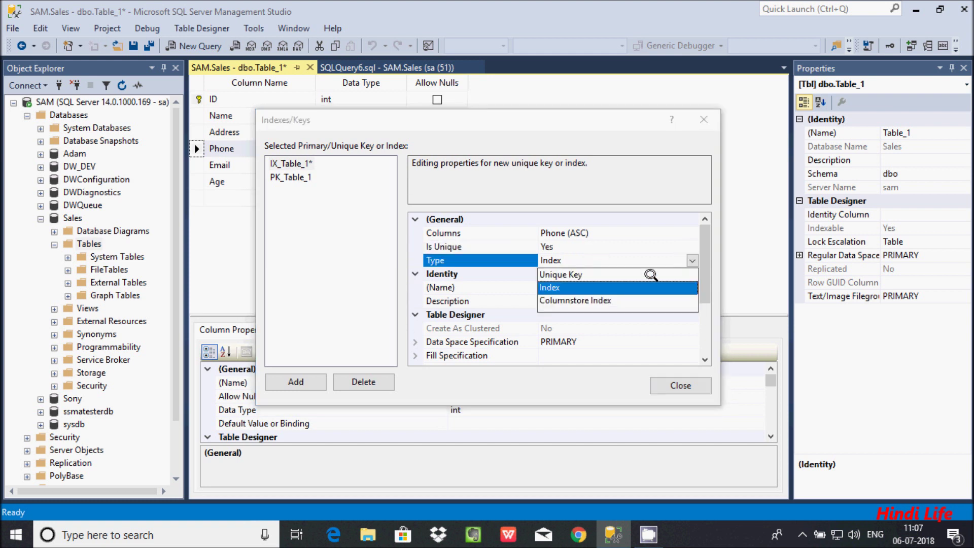
{"action": "left_click", "coordinate": [577, 274]}
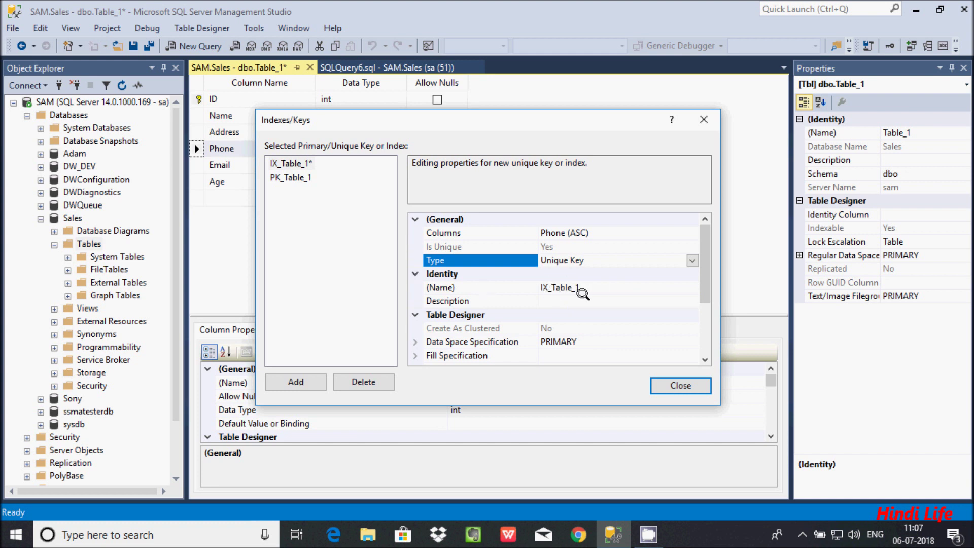
{"action": "left_click", "coordinate": [674, 380]}
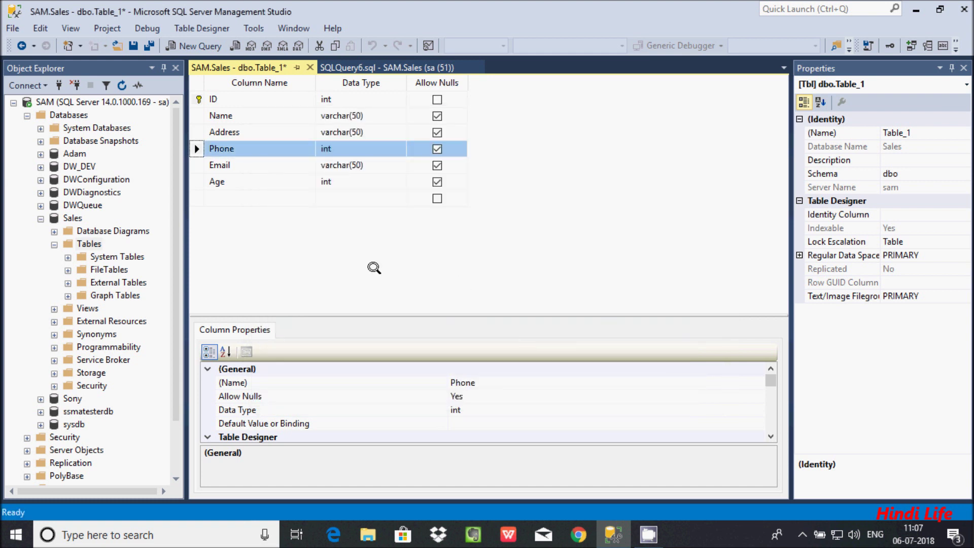
Save the new table under the name Employee.
{"action": "right_click", "coordinate": [252, 61]}
{"action": "left_click", "coordinate": [284, 74]}
{"action": "left_click", "coordinate": [406, 256]}
{"action": "key", "text": "BackSpace"}
{"action": "key", "text": "BackSpace"}
{"action": "key", "text": "BackSpace"}
{"action": "key", "text": "BackSpace"}
{"action": "key", "text": "BackSpace"}
{"action": "key", "text": "BackSpace"}
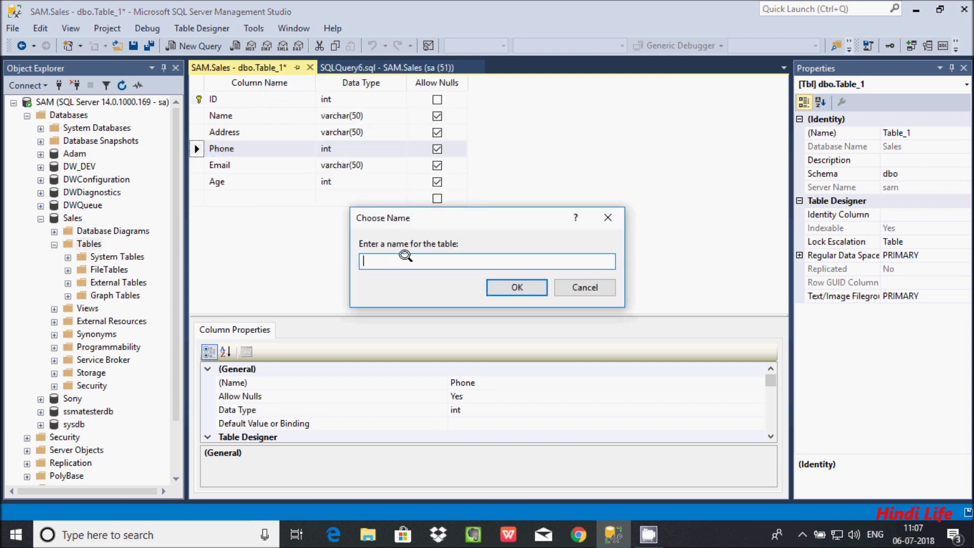
{"action": "type", "text": "Employee"}
{"action": "left_click", "coordinate": [504, 288]}
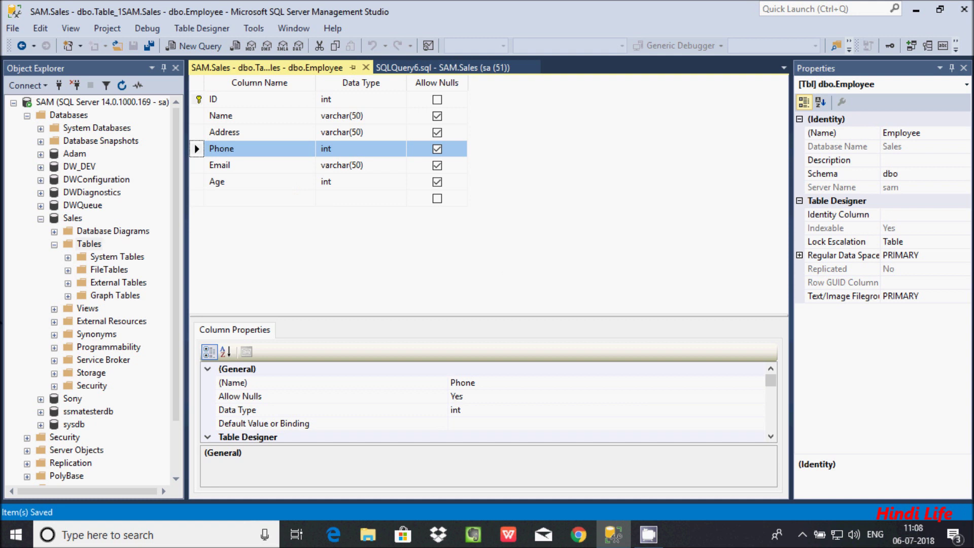
Refresh the Sales database's Tables folder and examine the keys of the Employee table.
{"action": "left_click", "coordinate": [81, 244]}
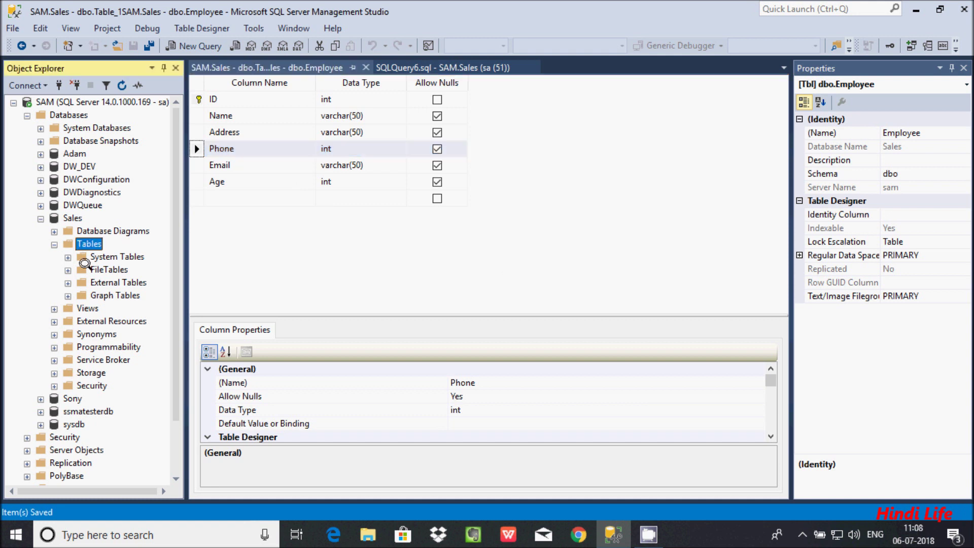
{"action": "left_click", "coordinate": [122, 84]}
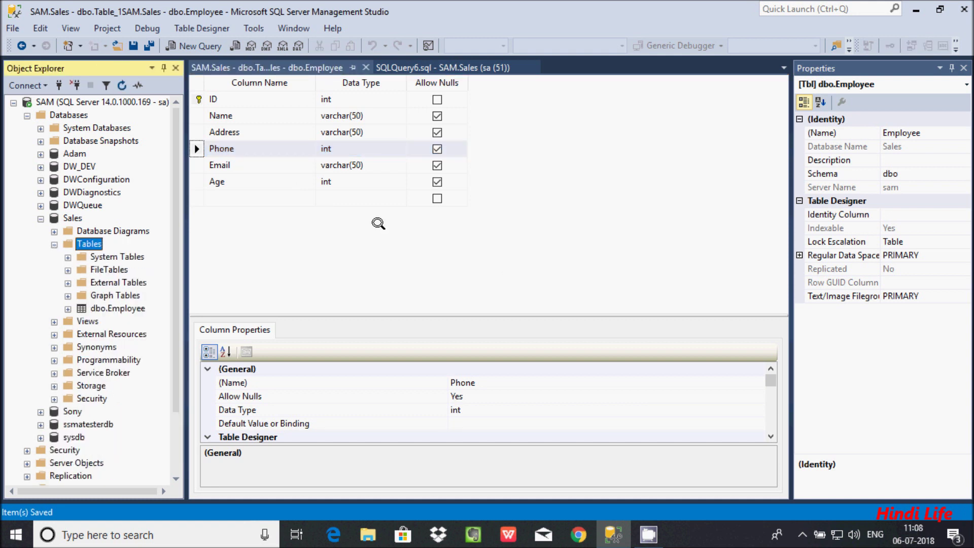
{"action": "left_click", "coordinate": [68, 309]}
{"action": "left_click", "coordinate": [81, 334]}
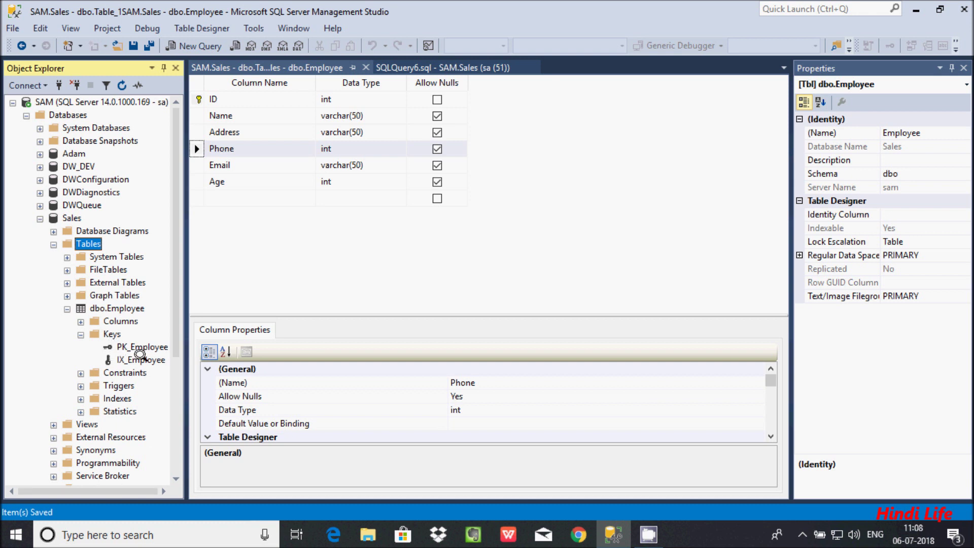
{"action": "left_click", "coordinate": [136, 358]}
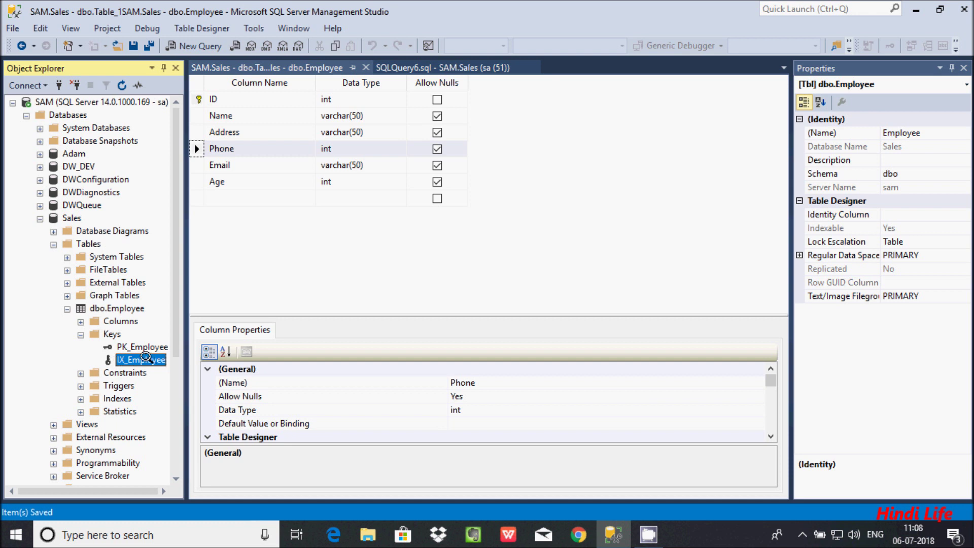
{"action": "left_click", "coordinate": [133, 346]}
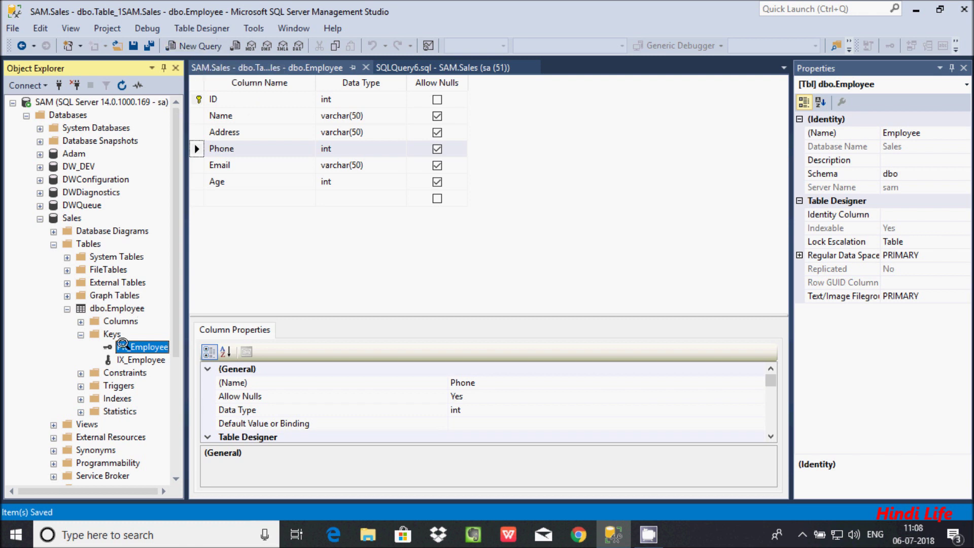
Query the top 1000 rows of the Employee table to check its contents, and close the query.
{"action": "left_click", "coordinate": [107, 307]}
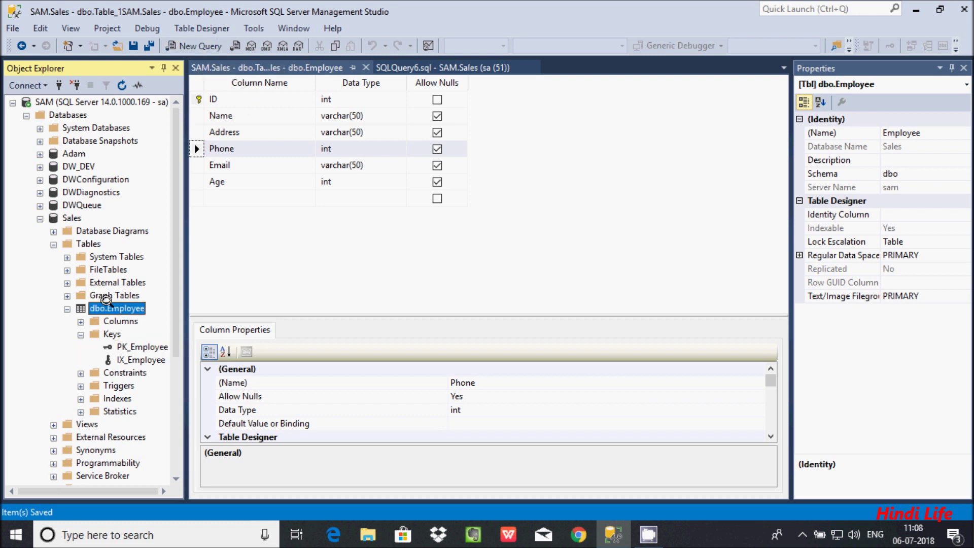
{"action": "right_click", "coordinate": [106, 301]}
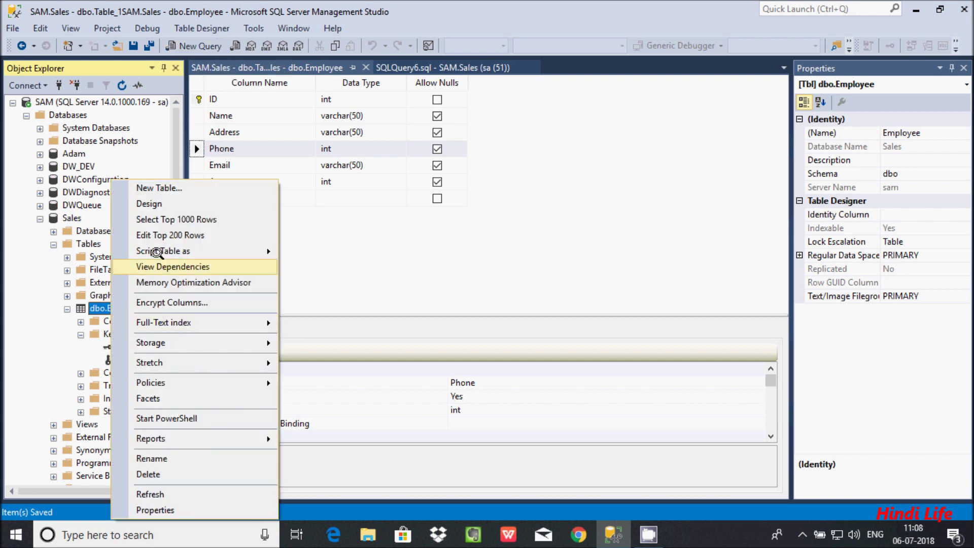
{"action": "left_click", "coordinate": [168, 223]}
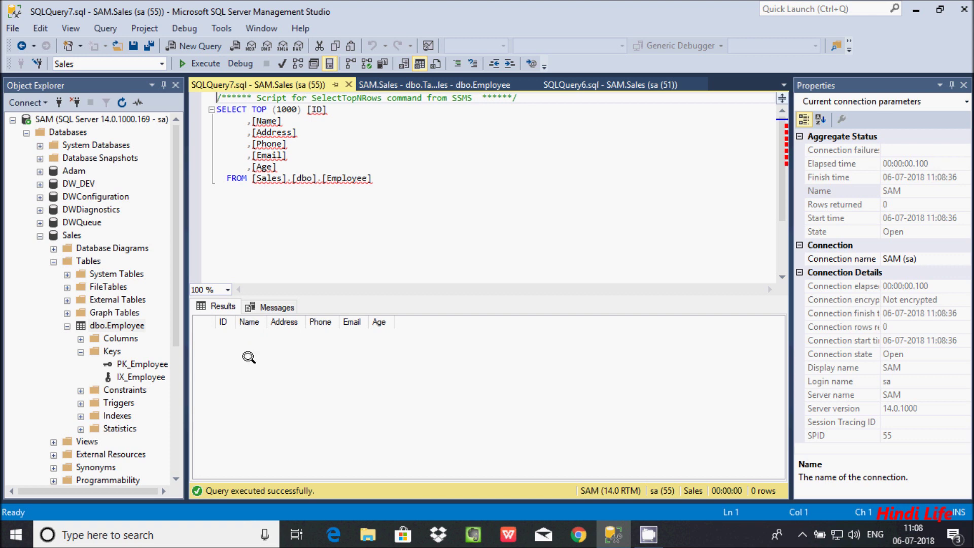
{"action": "left_click", "coordinate": [349, 84]}
Open the Employee table's top 200 rows for editing and fill the first record with ID 111, the employee's name and address Delhi.
{"action": "right_click", "coordinate": [115, 308]}
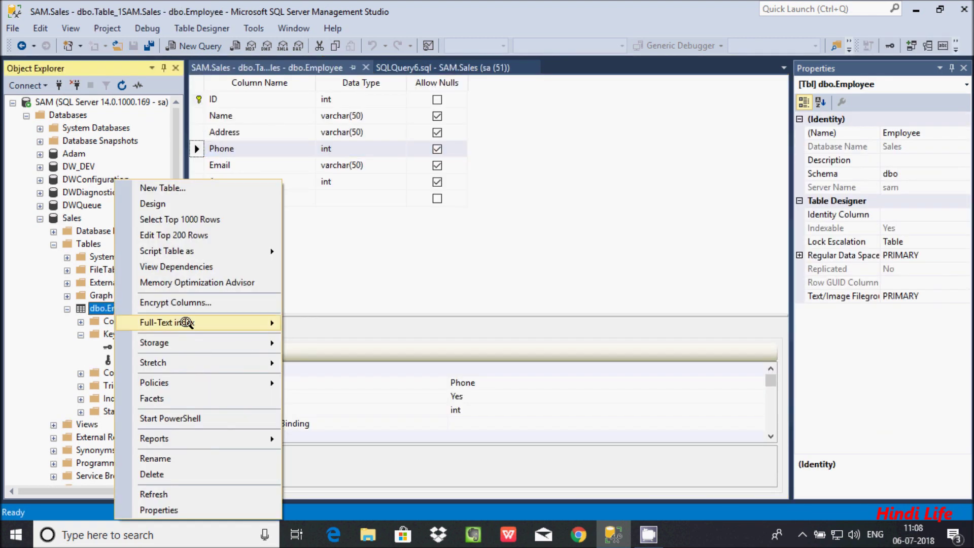
{"action": "left_click", "coordinate": [179, 229]}
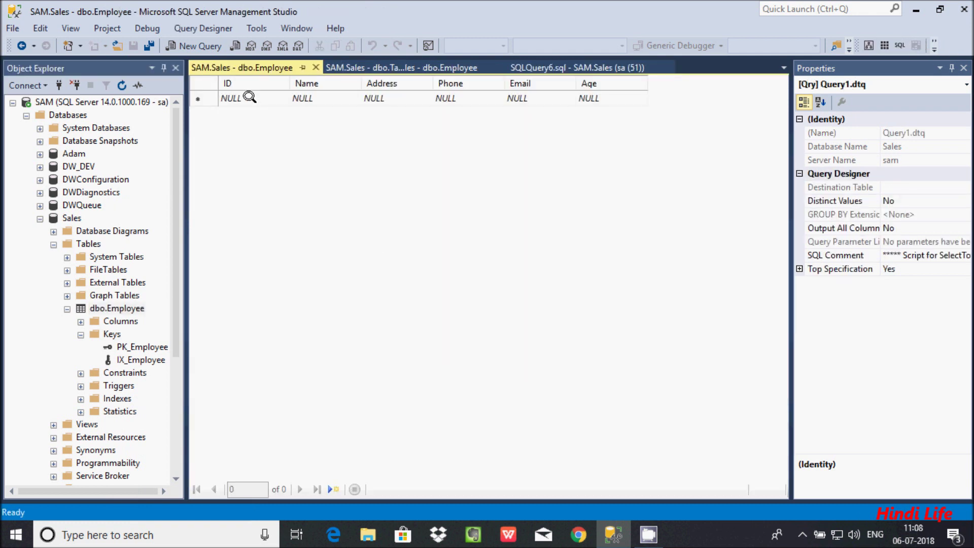
{"action": "left_click", "coordinate": [249, 97]}
{"action": "type", "text": "111"}
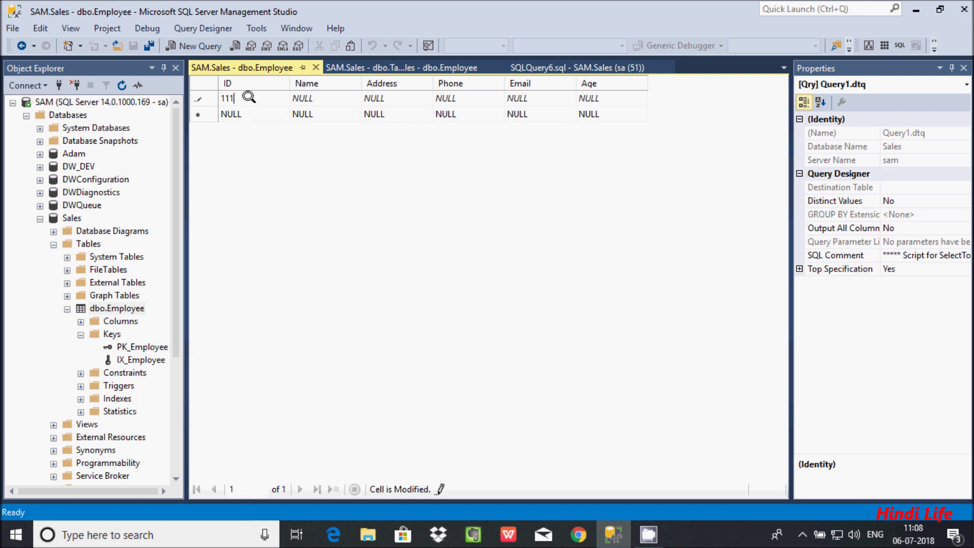
{"action": "key", "text": "Tab"}
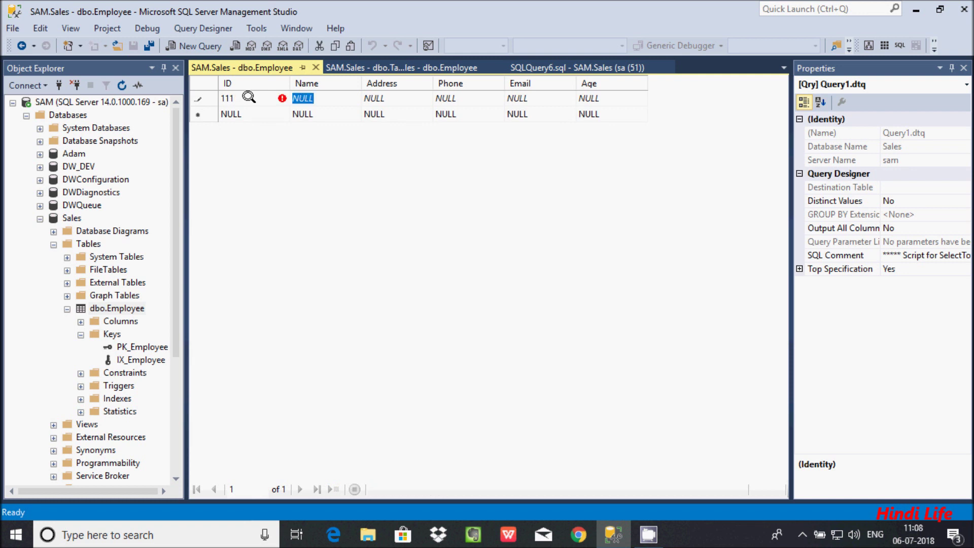
{"action": "type", "text": "Sam"}
{"action": "key", "text": "Tab"}
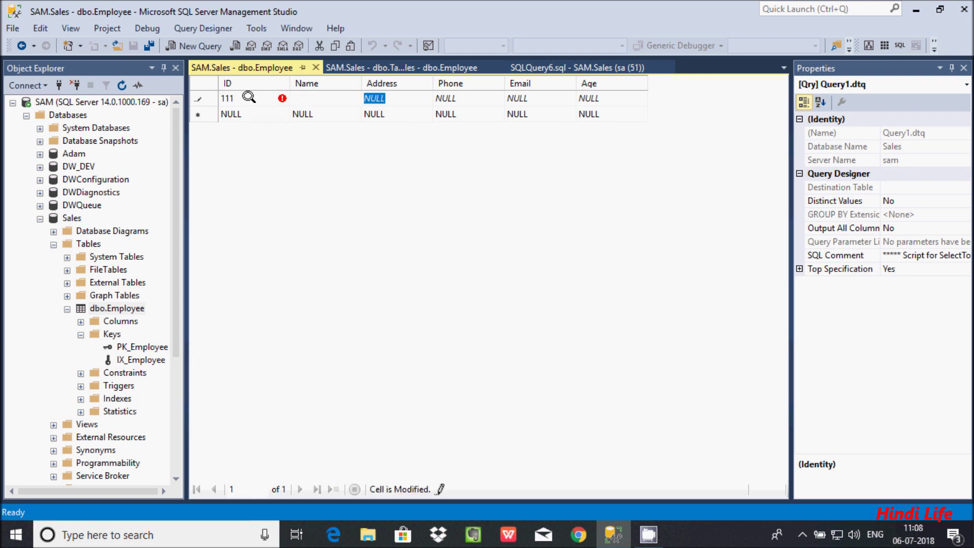
{"action": "type", "text": "Delh"}
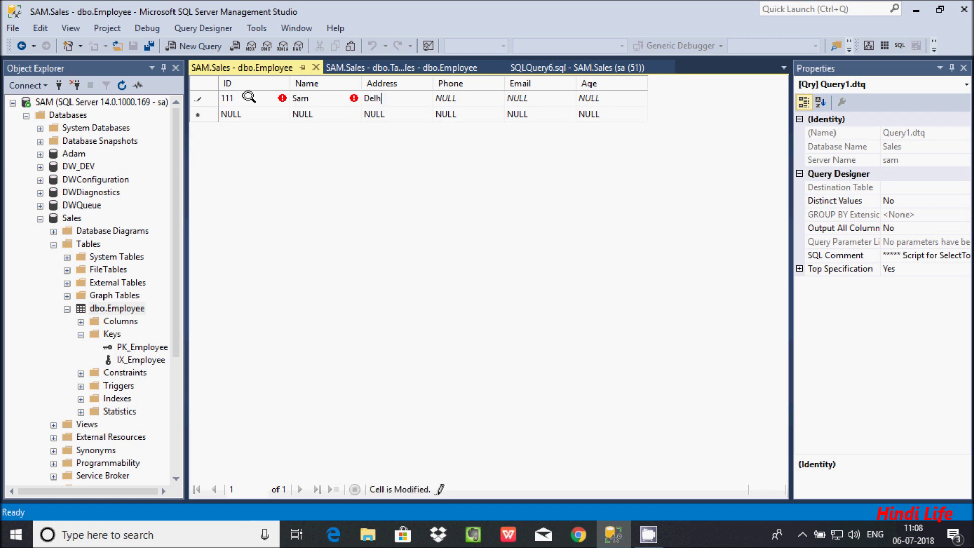
{"action": "type", "text": "i"}
{"action": "key", "text": "Tab"}
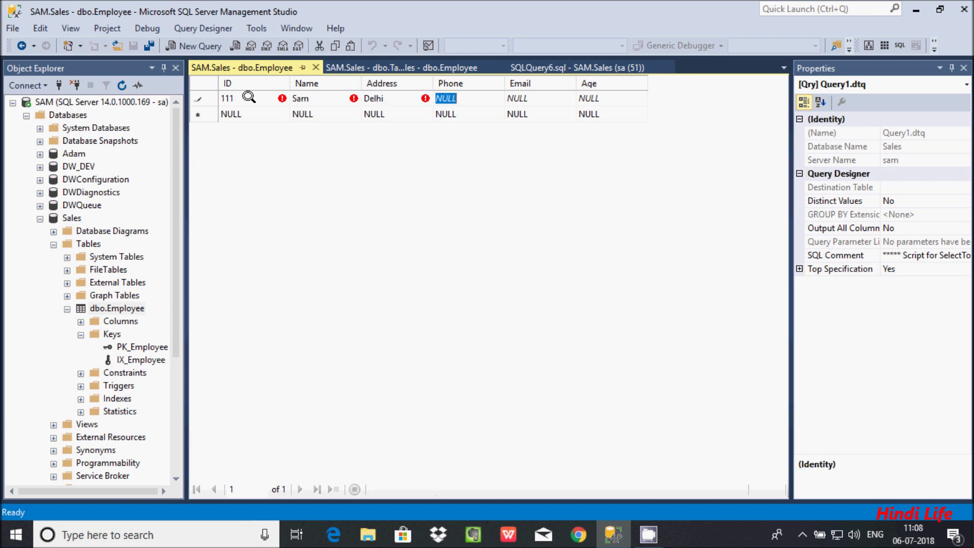
Enter the employee's phone number and e-mail address in the first record.
{"action": "type", "text": "9098"}
{"action": "key", "text": "Tab"}
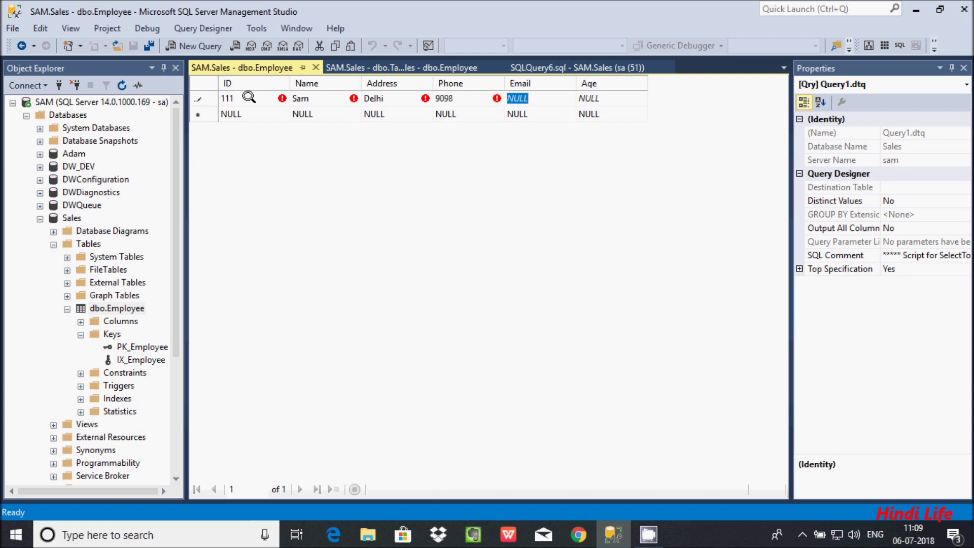
{"action": "type", "text": "ab"}
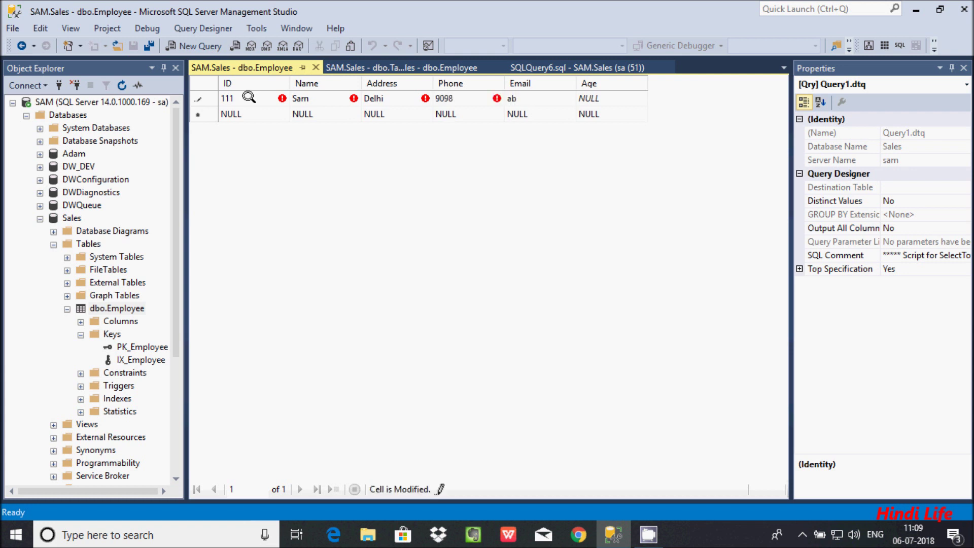
{"action": "type", "text": "c@gmail.com"}
{"action": "key", "text": "Tab"}
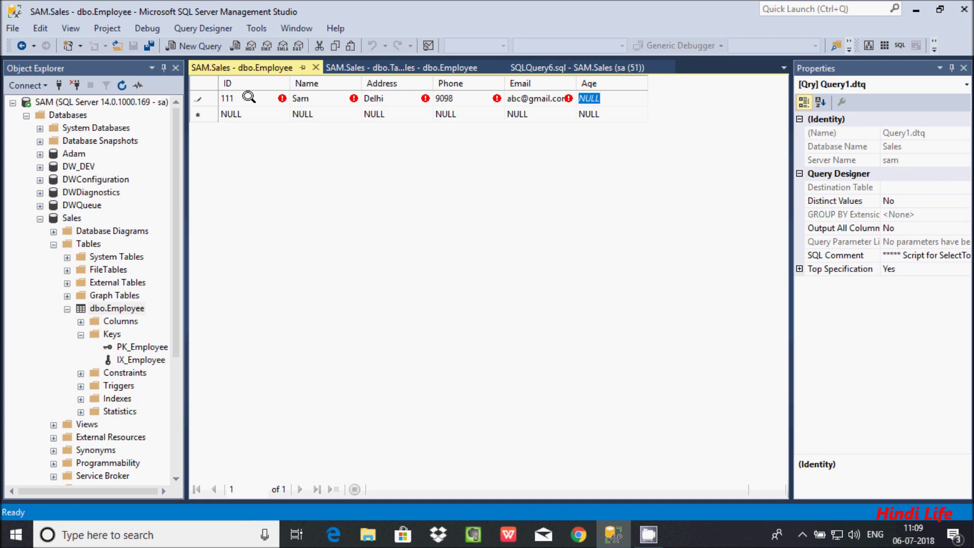
Set the age to 21 in the first employee record and commit the record.
{"action": "type", "text": "21"}
{"action": "key", "text": "Tab"}
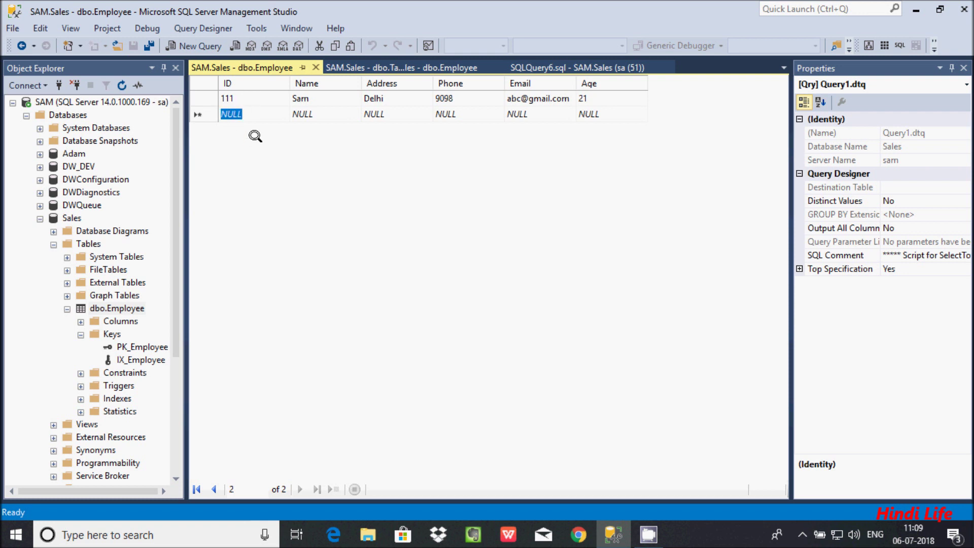
Try to commit a second Employee record that reuses the first record's ID, 111.
{"action": "type", "text": "111"}
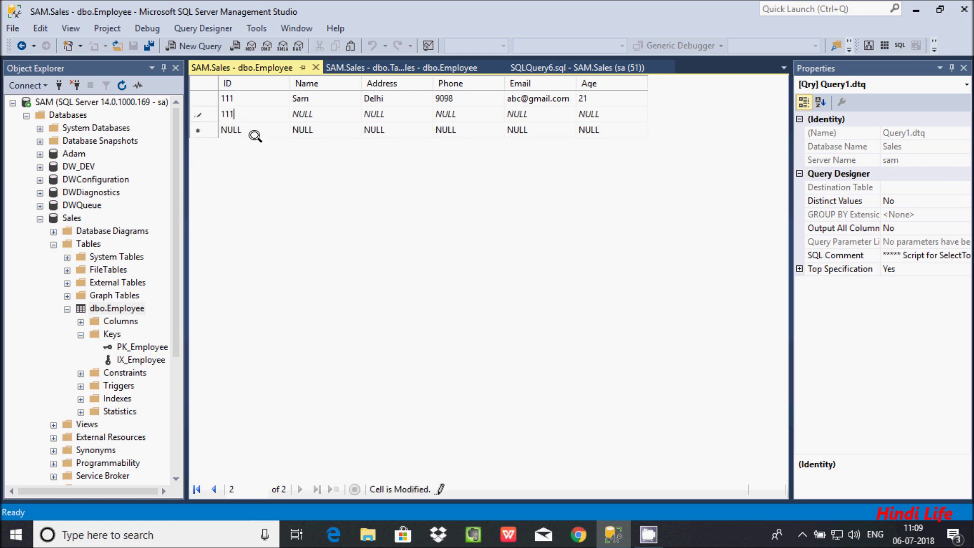
{"action": "key", "text": "Tab"}
{"action": "key", "text": "Tab"}
{"action": "key", "text": "Tab"}
{"action": "key", "text": "Tab"}
{"action": "key", "text": "Tab"}
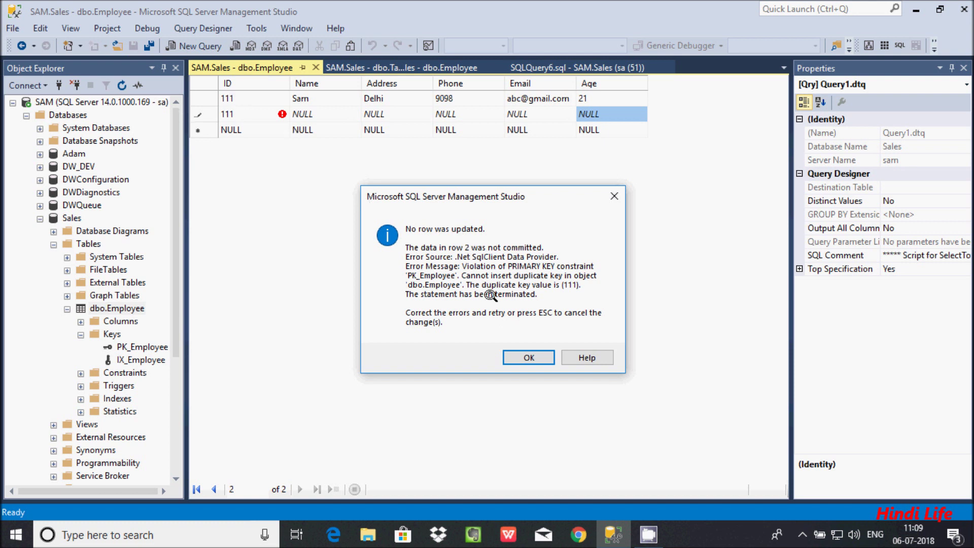
{"action": "left_click", "coordinate": [528, 357]}
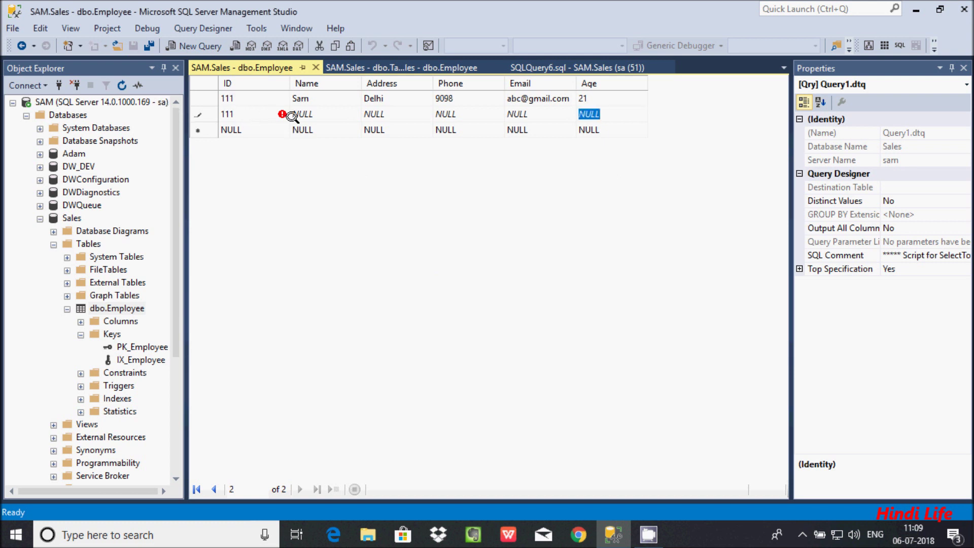
Set the second record's ID to 112 and commit the record with its other fields empty.
{"action": "left_click", "coordinate": [233, 112]}
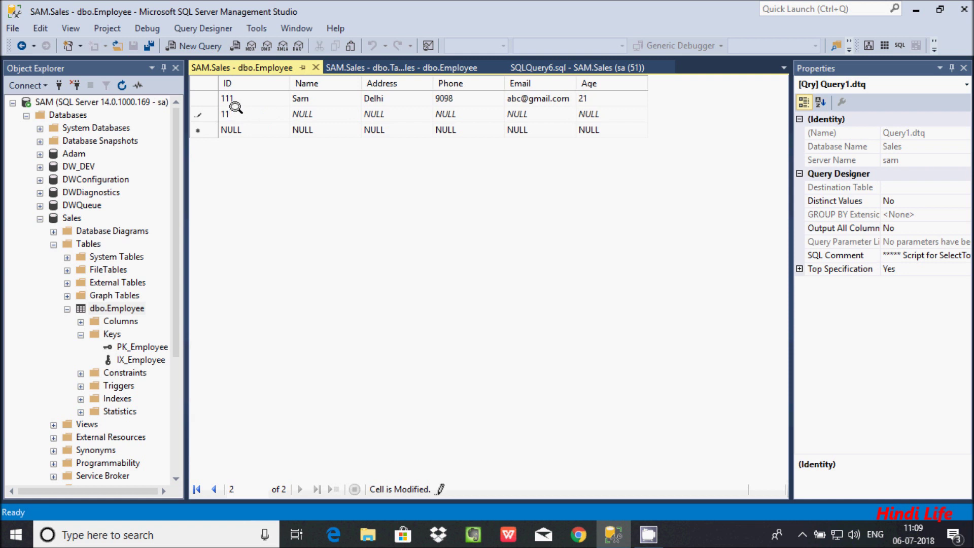
{"action": "key", "text": "Tab"}
{"action": "key", "text": "Tab"}
{"action": "key", "text": "Tab"}
{"action": "key", "text": "Tab"}
{"action": "key", "text": "Tab"}
{"action": "key", "text": "BackSpace"}
{"action": "key", "text": "Tab"}
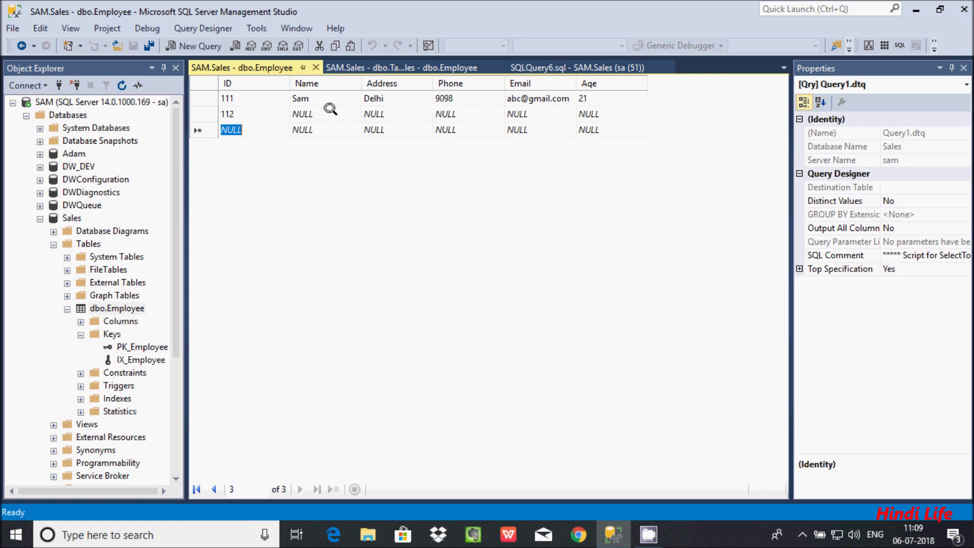
Fill in the employee's name and the address Kolkata in the second record.
{"action": "left_click", "coordinate": [311, 109]}
{"action": "key", "text": "BackSpace"}
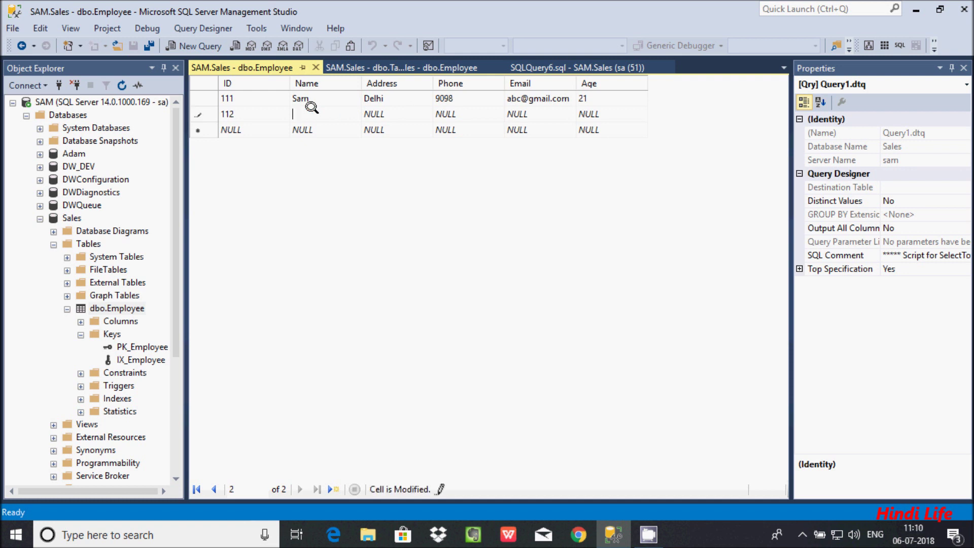
{"action": "type", "text": "Sen"}
{"action": "key", "text": "Tab"}
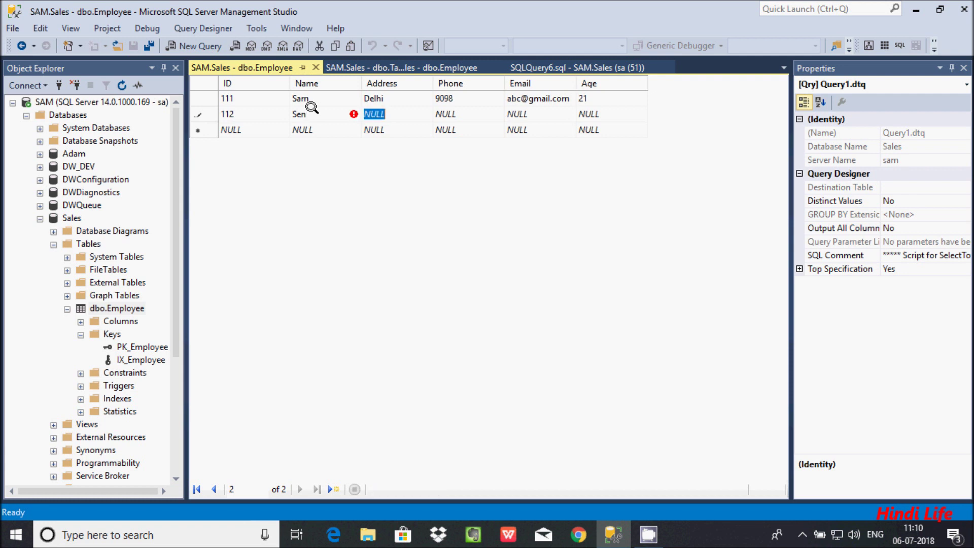
{"action": "type", "text": "Kolkata"}
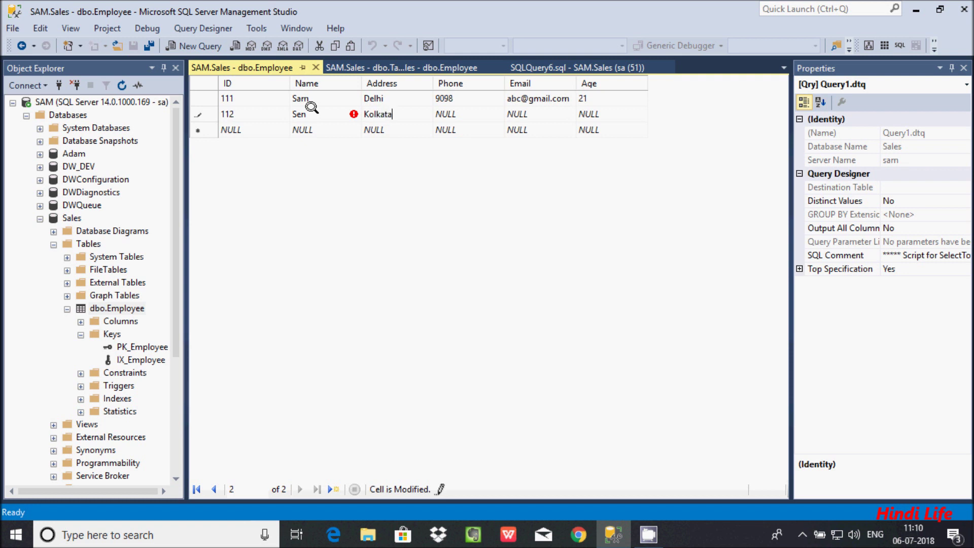
{"action": "key", "text": "Tab"}
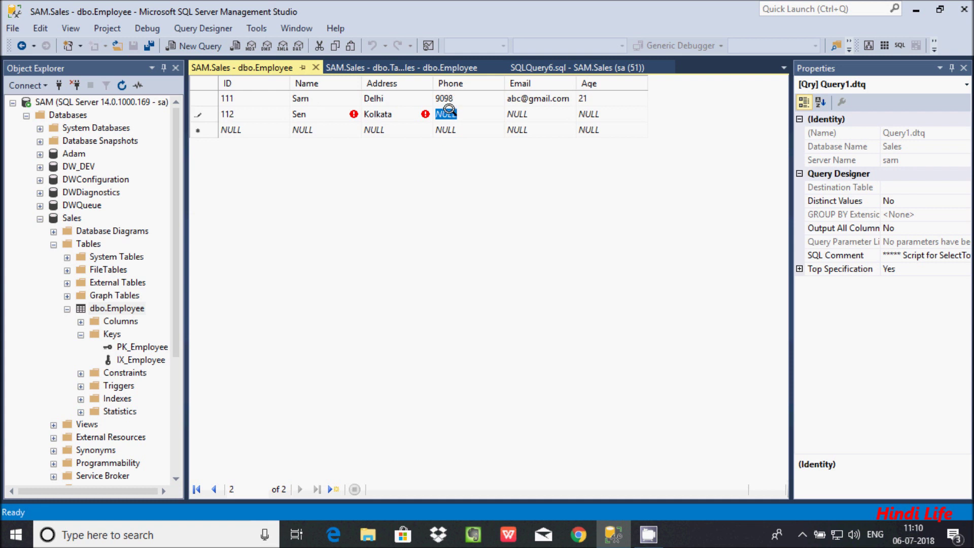
Enter the first record's phone number, another e-mail address and age 34 in the second record, and try to commit it.
{"action": "type", "text": "9090"}
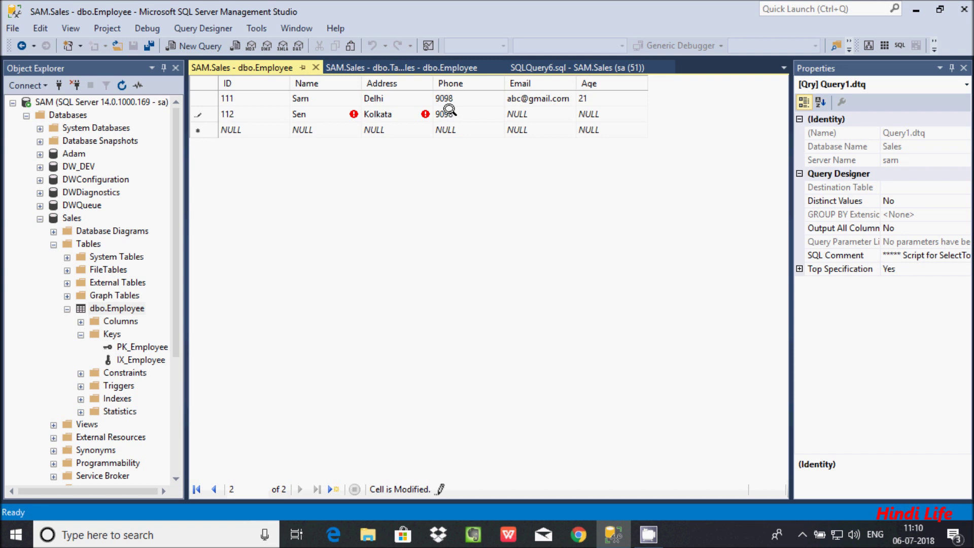
{"action": "key", "text": "Tab"}
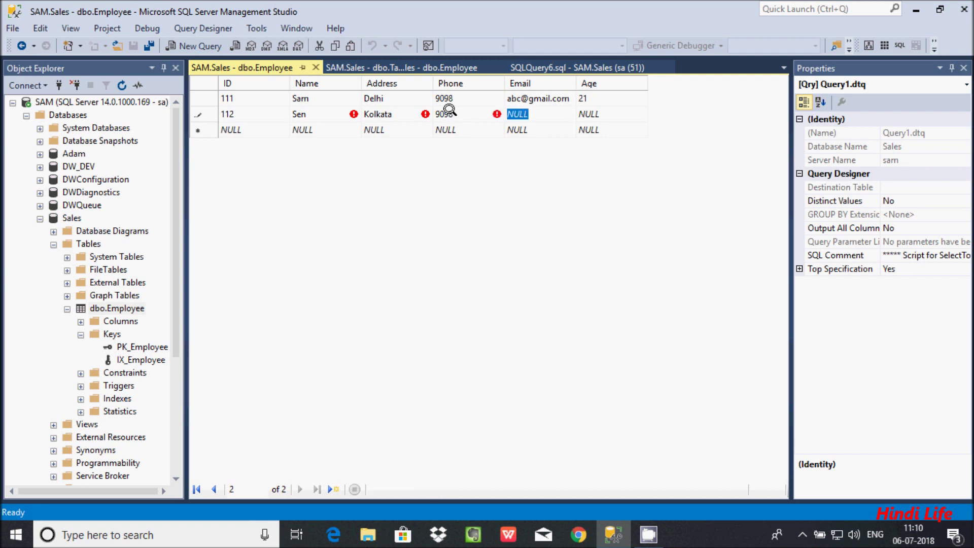
{"action": "type", "text": "xyz@gmail"}
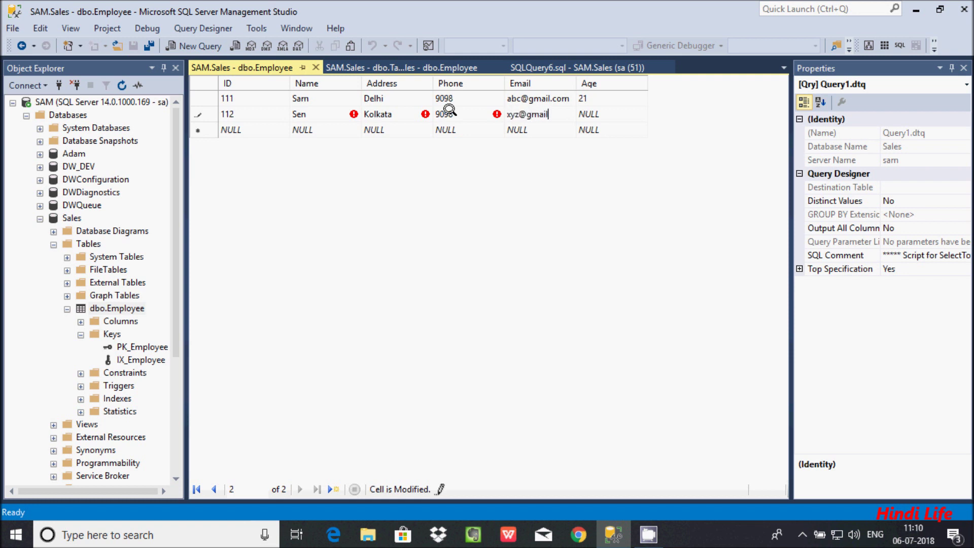
{"action": "type", "text": ".com"}
{"action": "key", "text": "Tab"}
{"action": "type", "text": "3"}
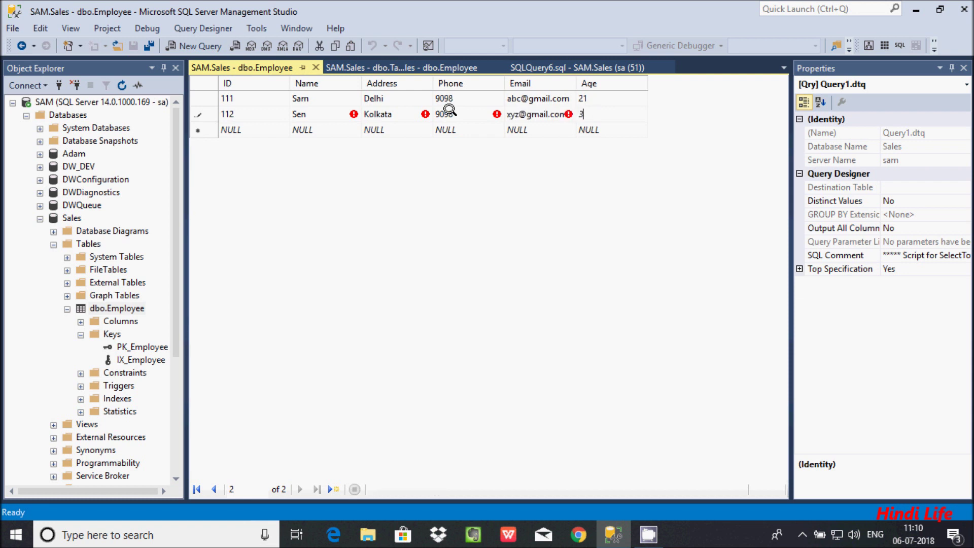
{"action": "key", "text": "BackSpace"}
{"action": "type", "text": "34"}
{"action": "key", "text": "Return"}
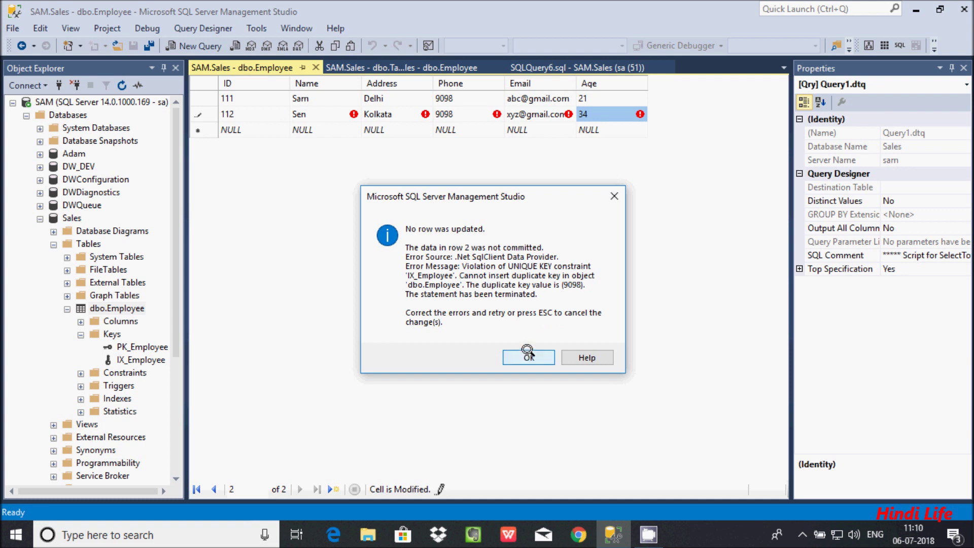
{"action": "left_click", "coordinate": [536, 352]}
Change the second record's phone number to a unique one, set the age to 34 and commit the record.
{"action": "left_click", "coordinate": [454, 112]}
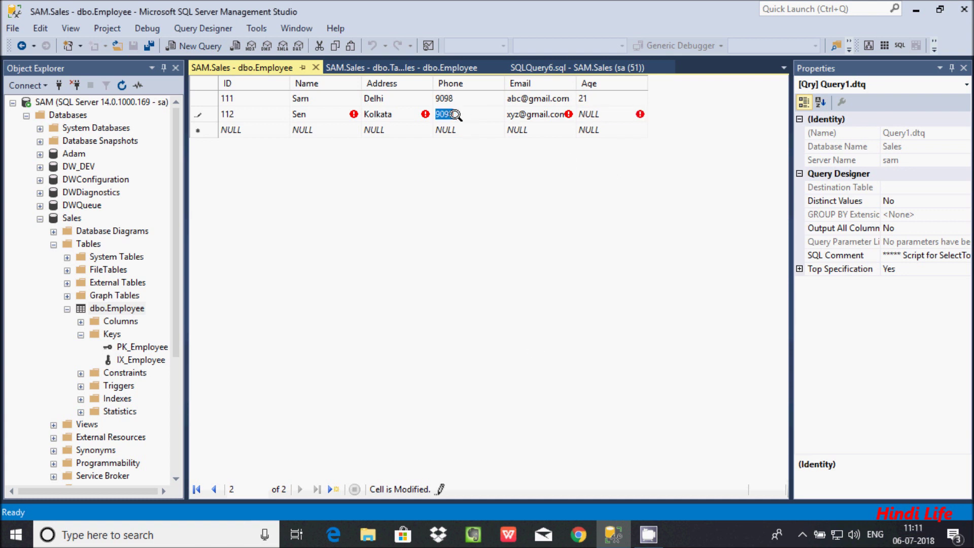
{"action": "left_click", "coordinate": [454, 112]}
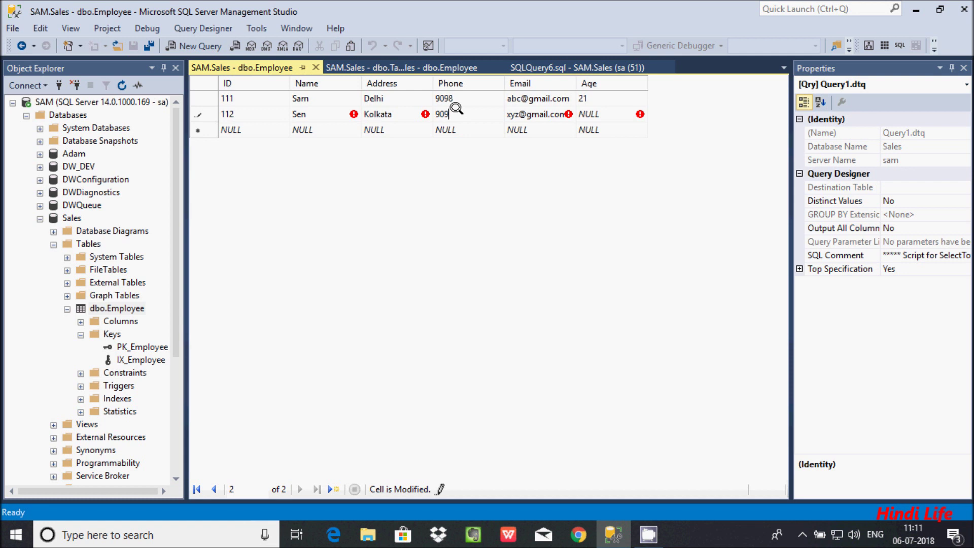
{"action": "key", "text": "Tab"}
{"action": "key", "text": "Tab"}
{"action": "key", "text": "Tab"}
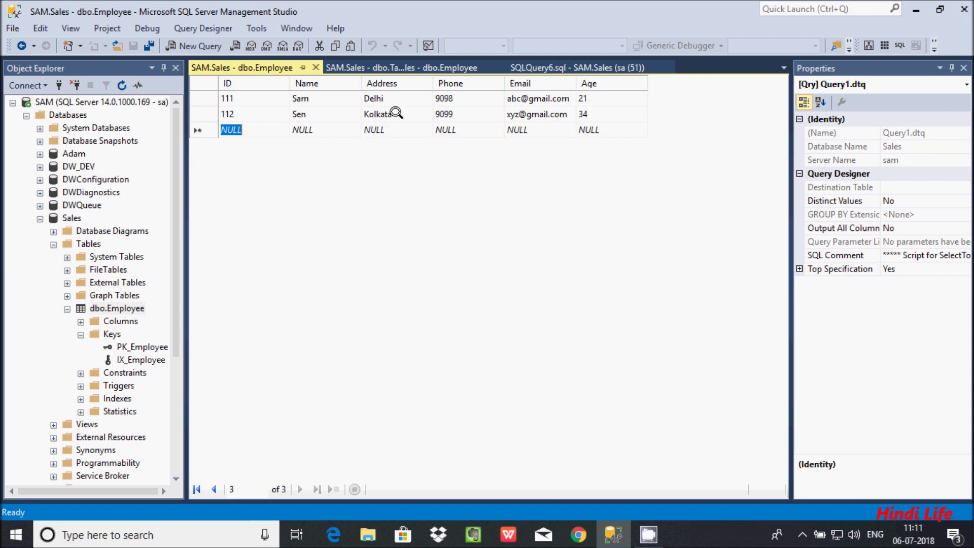
Start an Alter Table Employee statement in SQLQuery6.sql with Add Constraint UQ_Employee_ on its second line.
{"action": "left_click", "coordinate": [548, 68]}
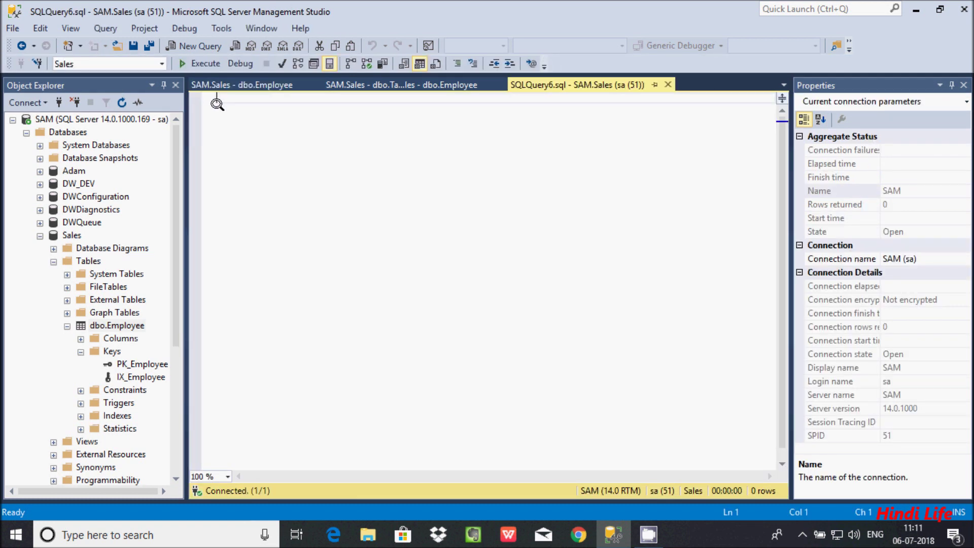
{"action": "key", "text": "Return"}
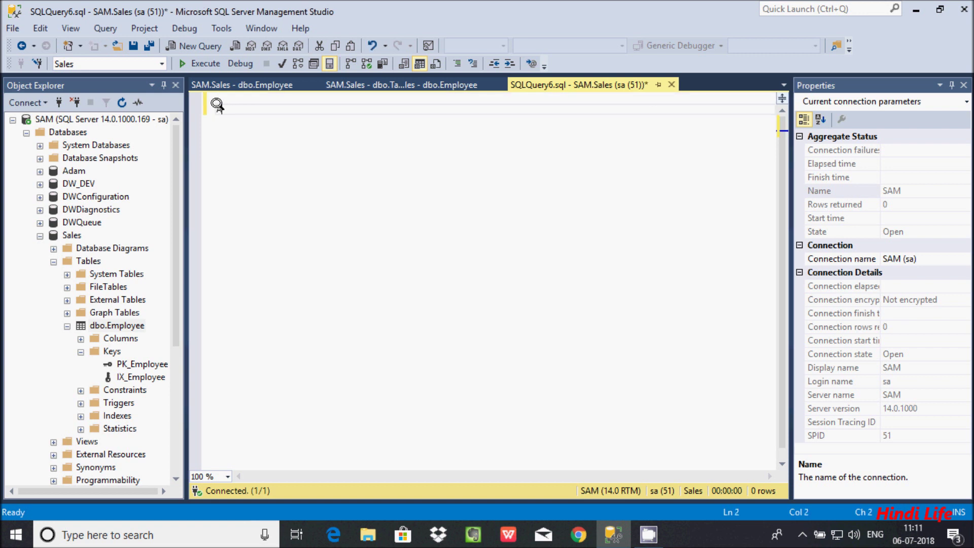
{"action": "type", "text": "Alter Table Employee"}
{"action": "key", "text": "Return"}
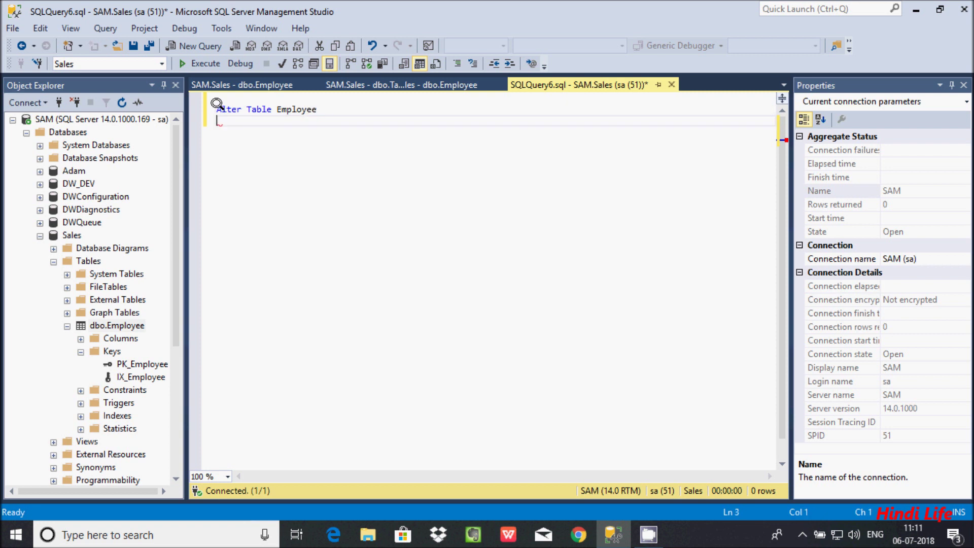
{"action": "type", "text": "Add Constraint"}
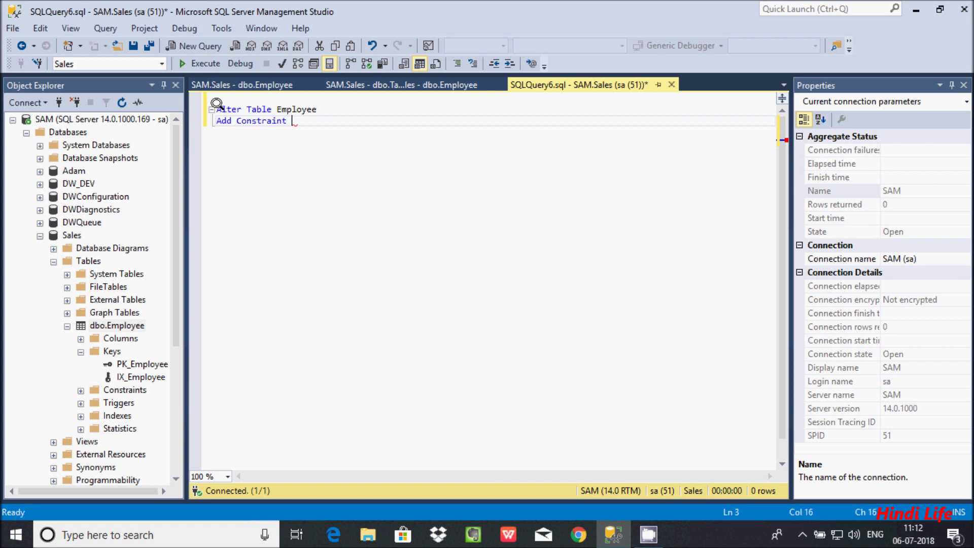
{"action": "type", "text": " UQ_Employee_"}
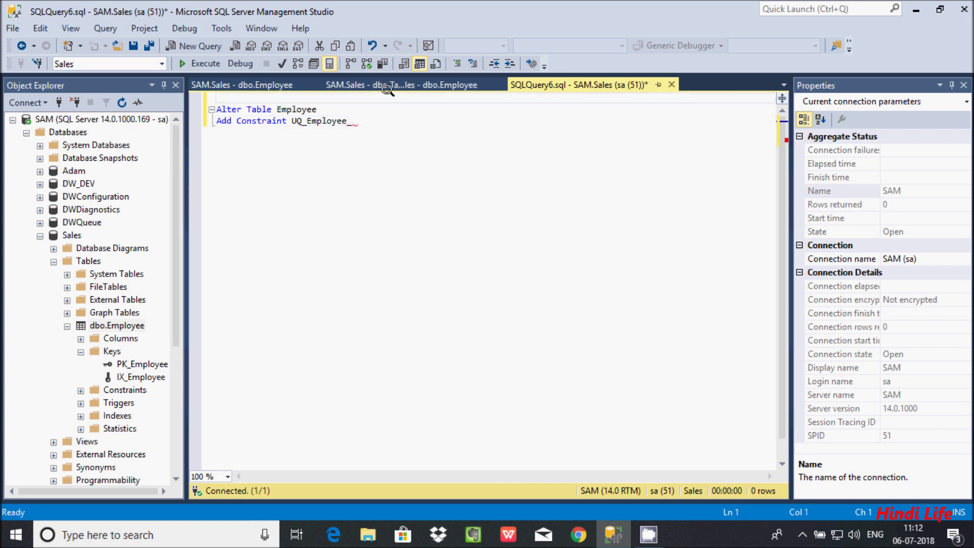
Check the Employee table's column names in its design and complete the constraint as UQ_Employee_Email Unique(Email).
{"action": "left_click", "coordinate": [401, 85]}
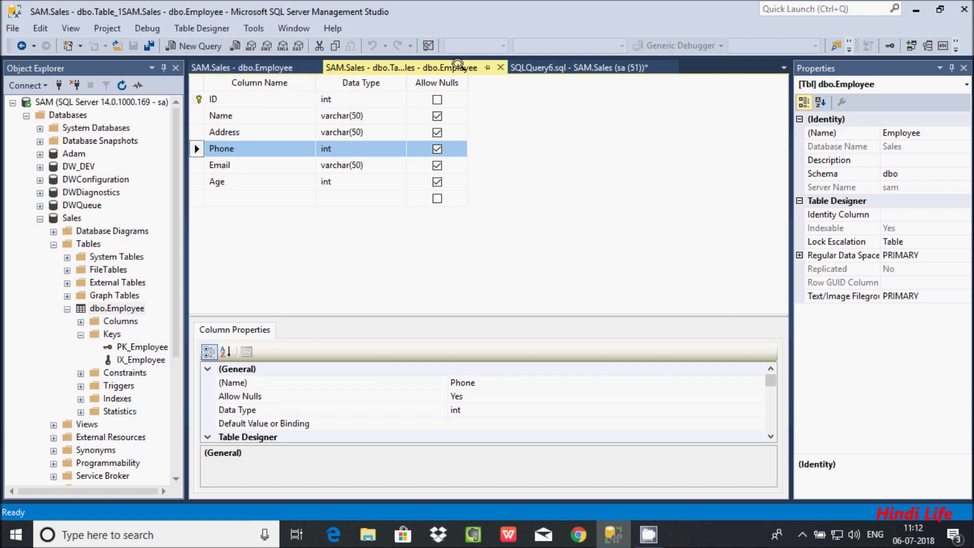
{"action": "left_click", "coordinate": [536, 67]}
{"action": "left_click", "coordinate": [344, 120]}
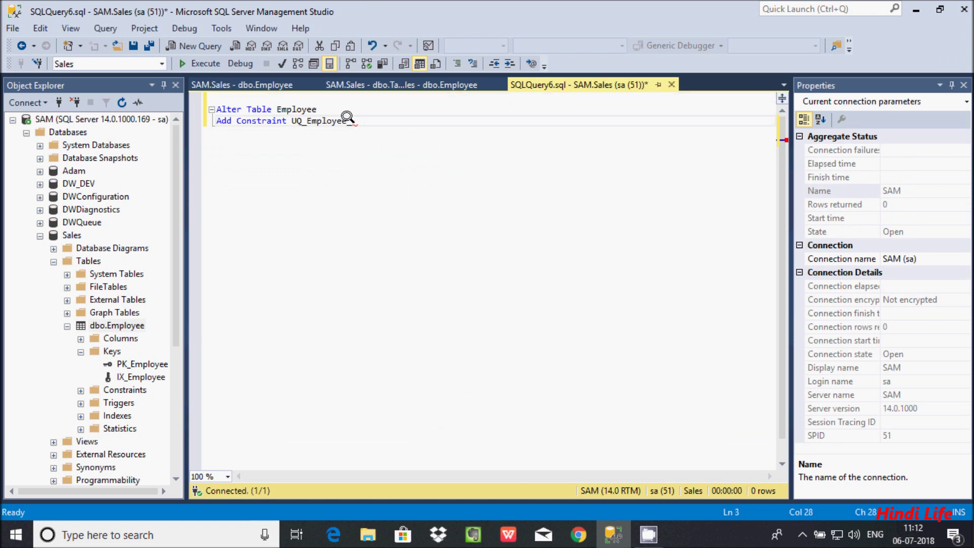
{"action": "type", "text": "Email Unique"}
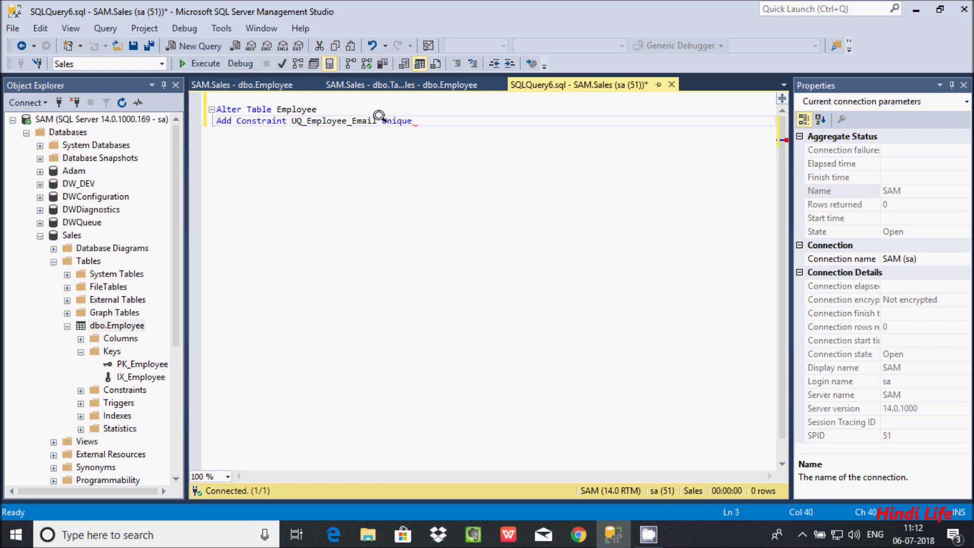
{"action": "type", "text": "(Email)"}
{"action": "key", "text": "Return"}
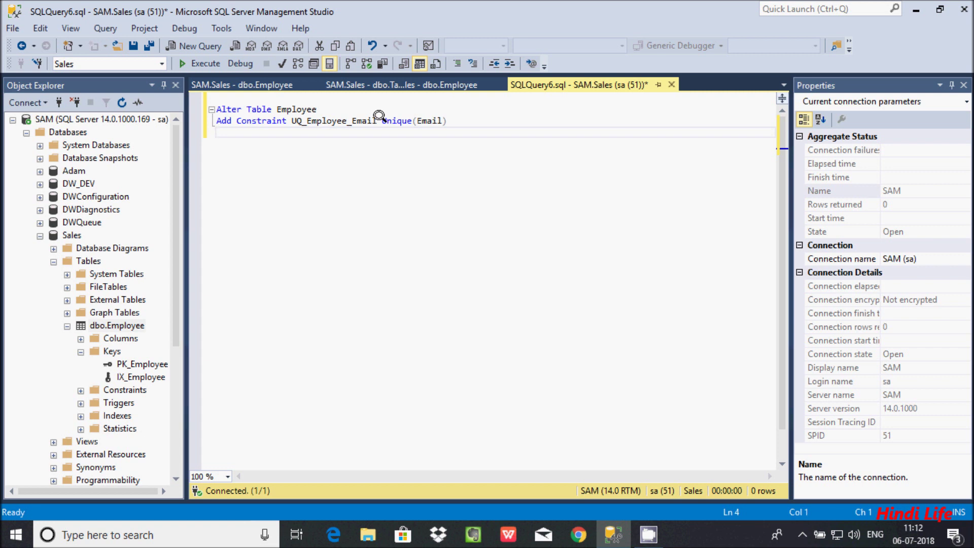
Execute only the Alter Table statement that adds the UQ_Employee_Email constraint.
{"action": "left_click_drag", "start_coordinate": [449, 120], "coordinate": [189, 106]}
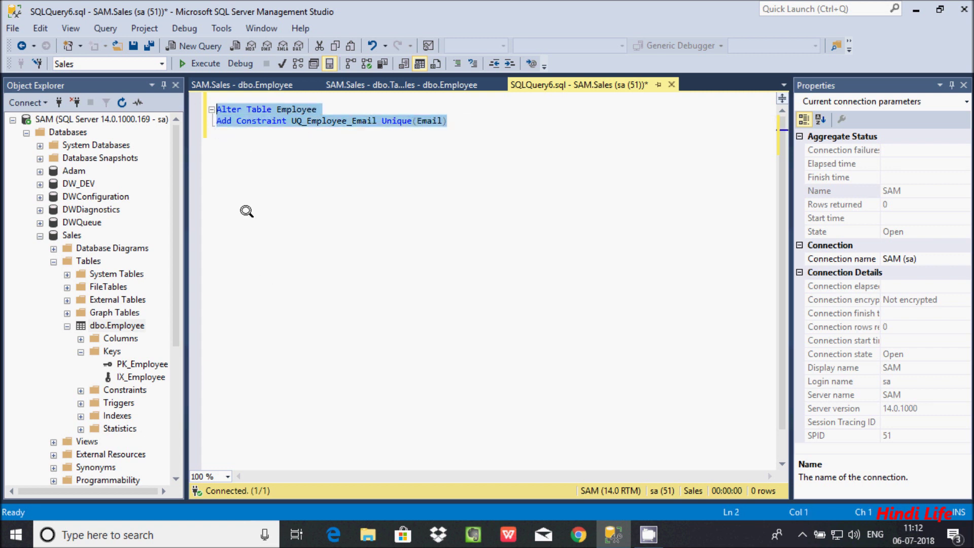
{"action": "left_click", "coordinate": [201, 64]}
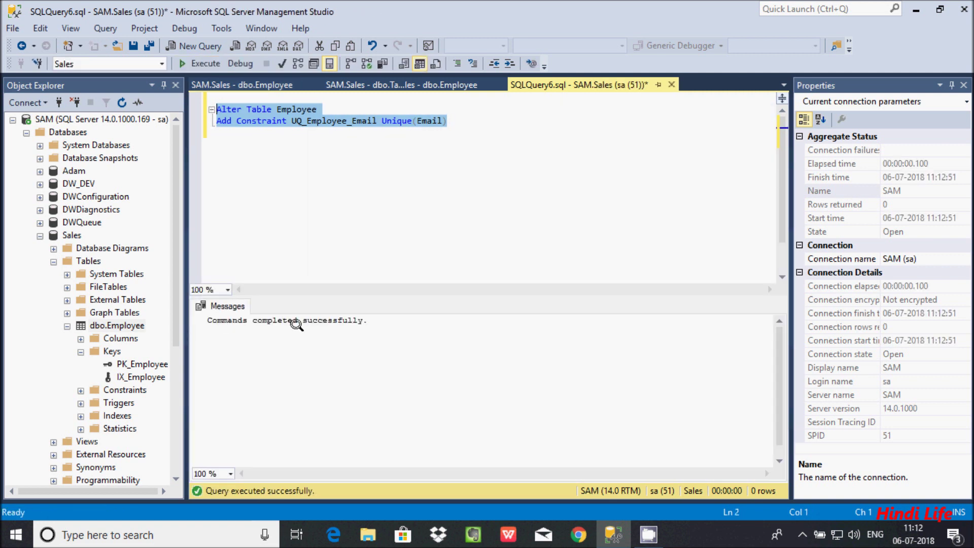
{"action": "left_click", "coordinate": [296, 249]}
Refresh the Employee table in the object tree and examine its keys for the UQ_Employee_Email constraint.
{"action": "left_click", "coordinate": [119, 325]}
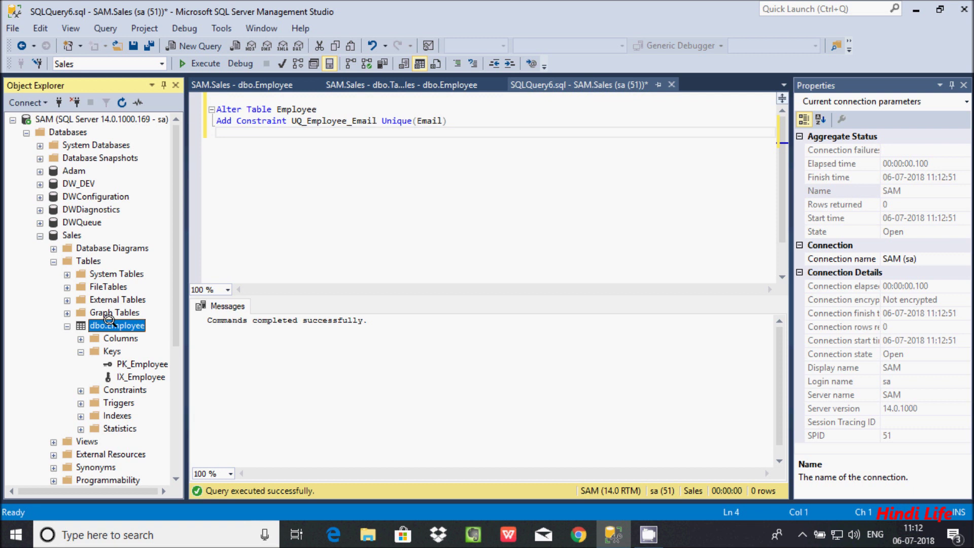
{"action": "left_click", "coordinate": [122, 102]}
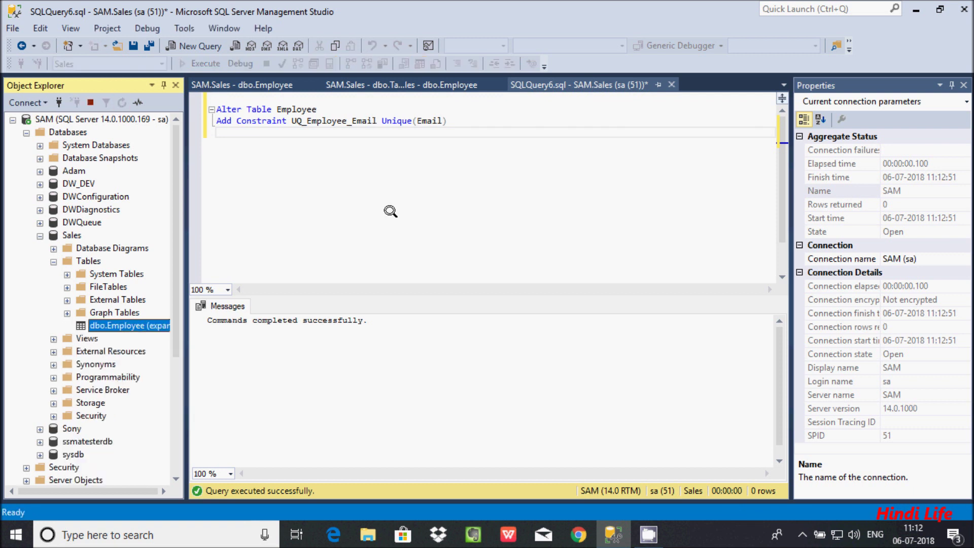
{"action": "left_click", "coordinate": [81, 351]}
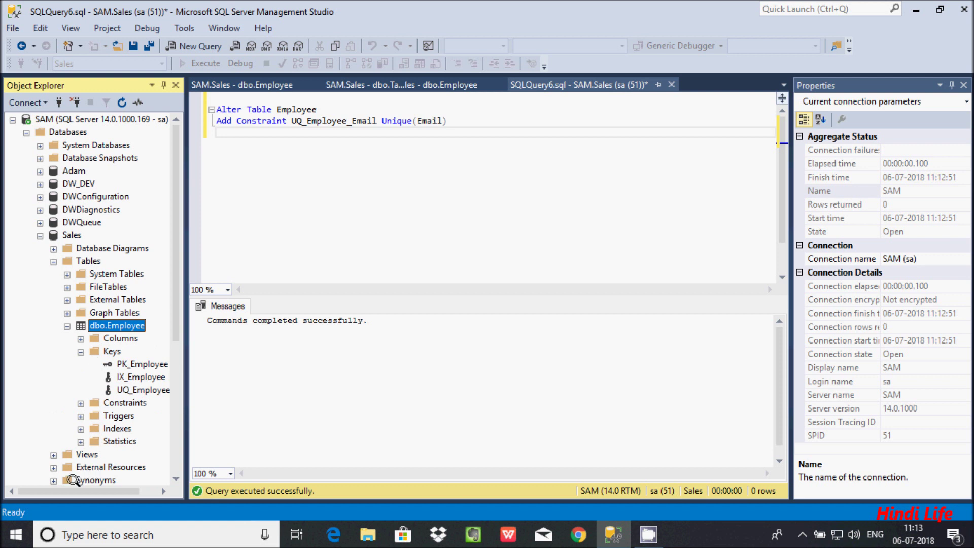
{"action": "left_click_drag", "start_coordinate": [72, 489], "coordinate": [92, 489]}
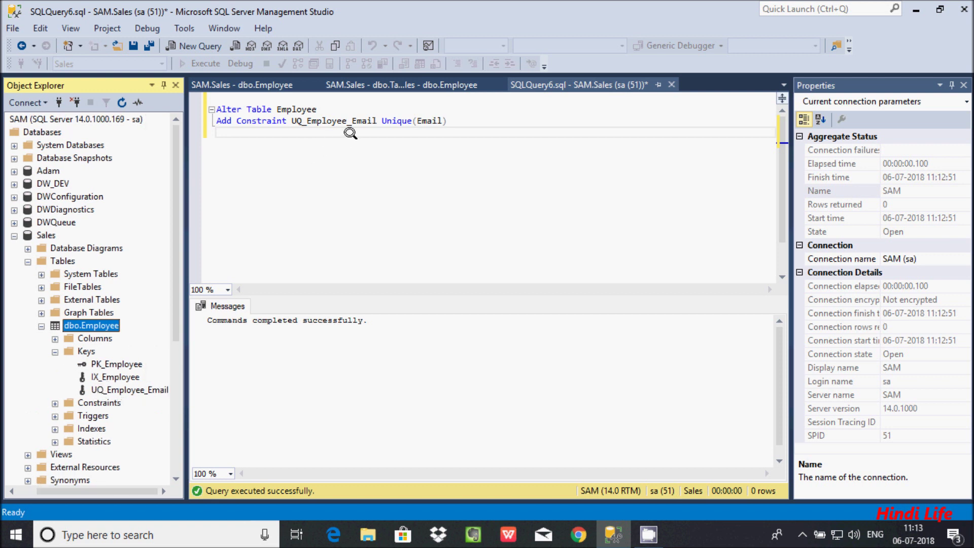
{"action": "left_click", "coordinate": [104, 390]}
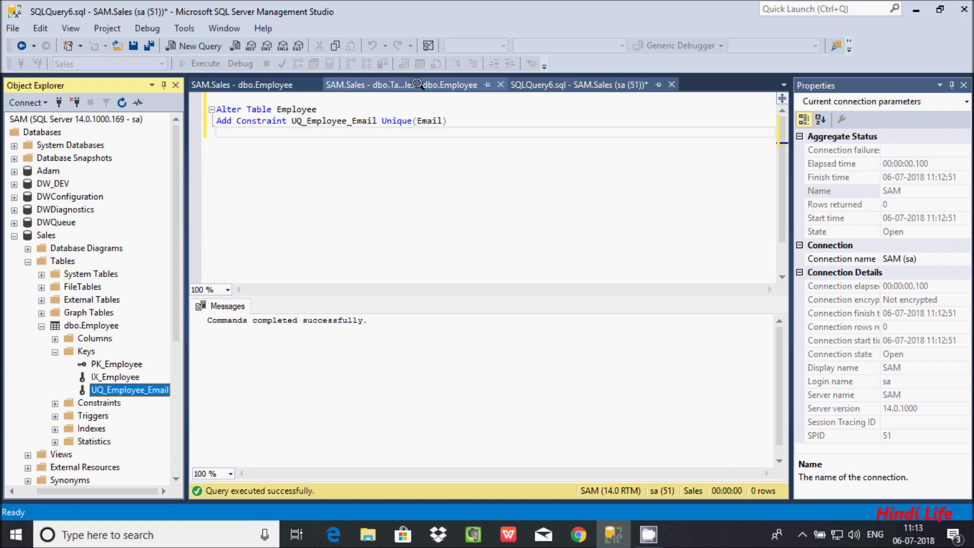
Start a new record in the Employee table's data with ID 113 and fill in the employee's name and address.
{"action": "left_click", "coordinate": [230, 84]}
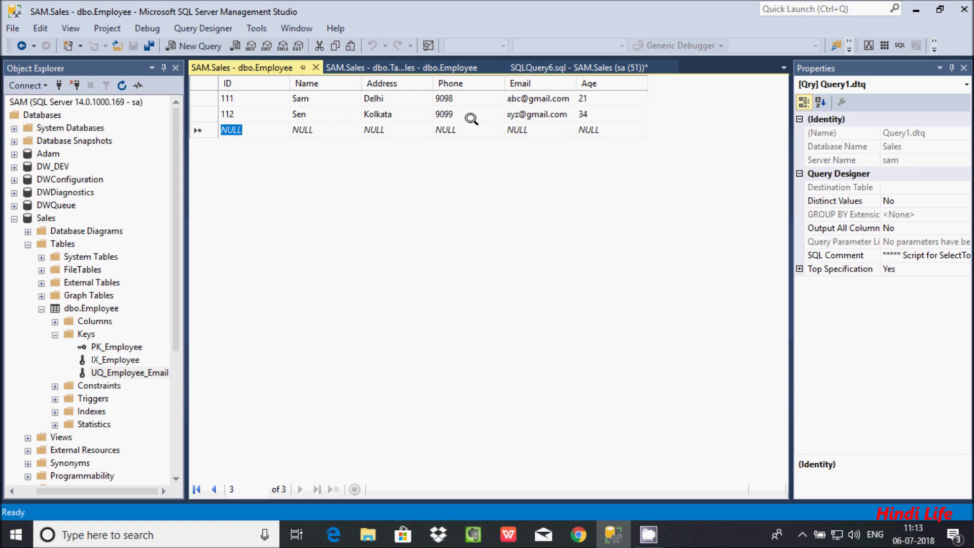
{"action": "type", "text": "113"}
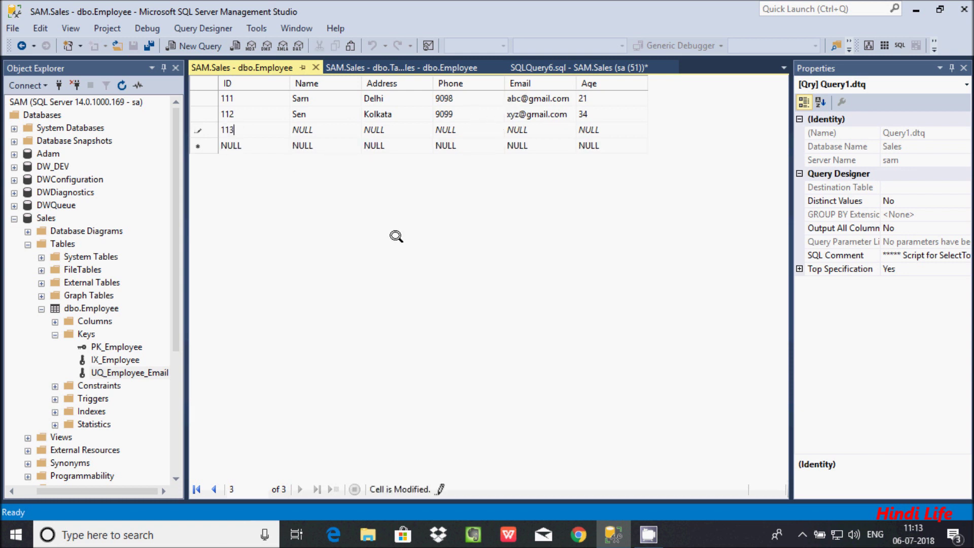
{"action": "key", "text": "Tab"}
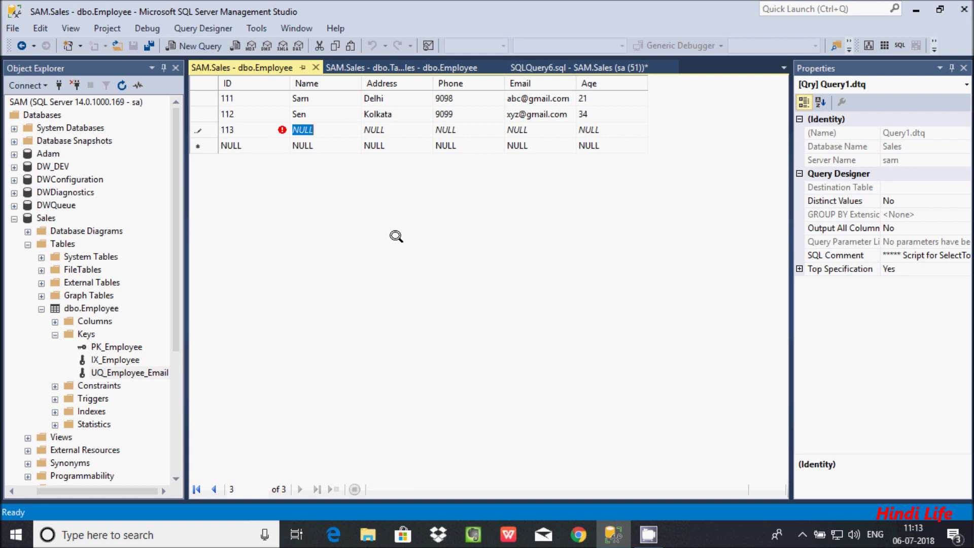
{"action": "type", "text": "marry"}
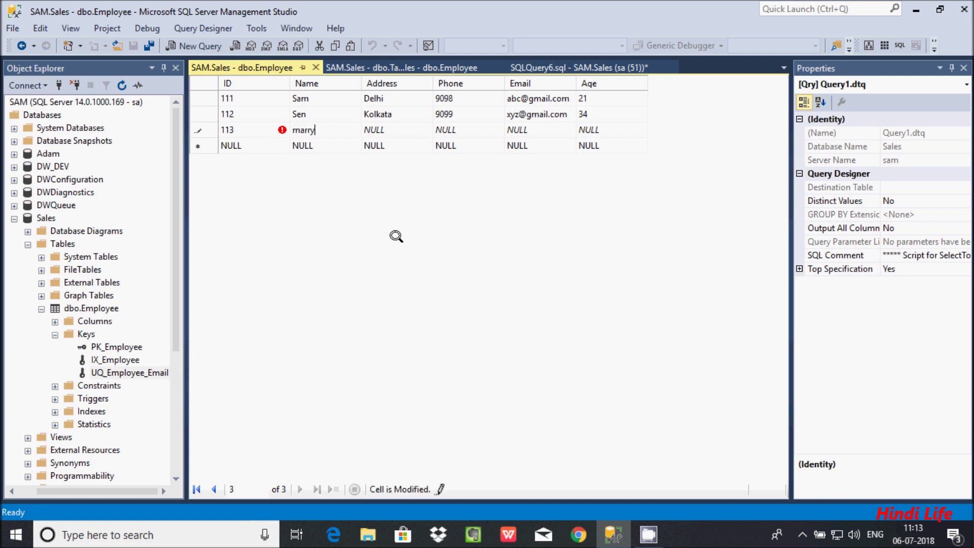
{"action": "key", "text": "Tab"}
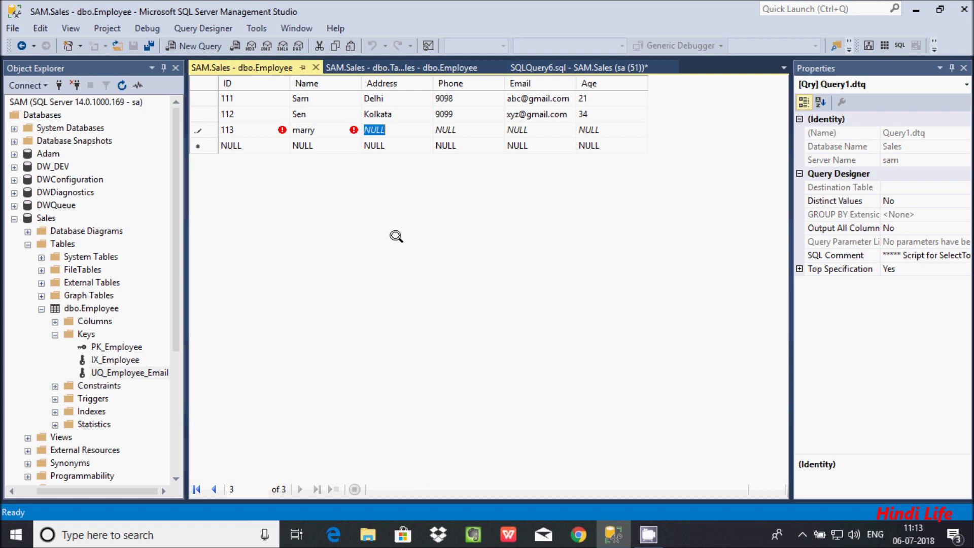
{"action": "type", "text": "P"}
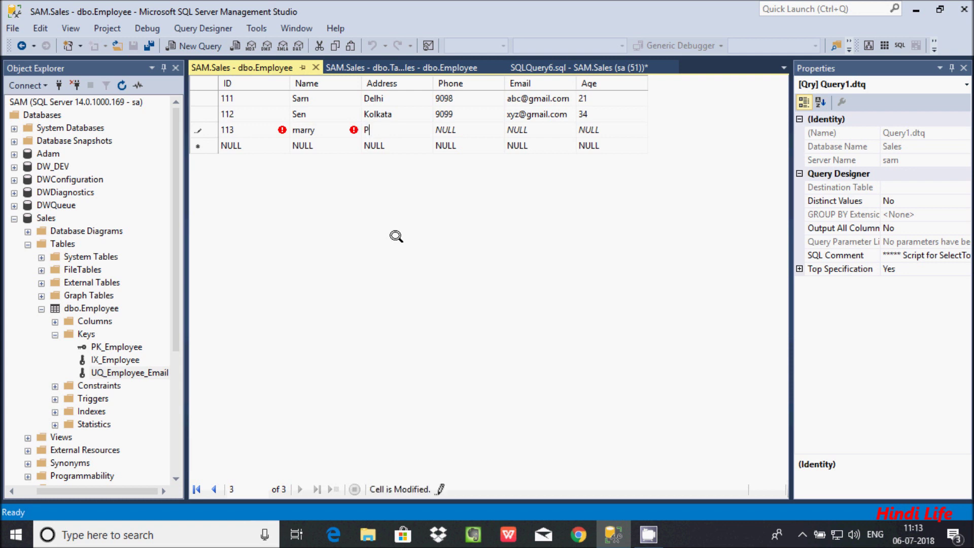
{"action": "type", "text": "atna"}
{"action": "key", "text": "Tab"}
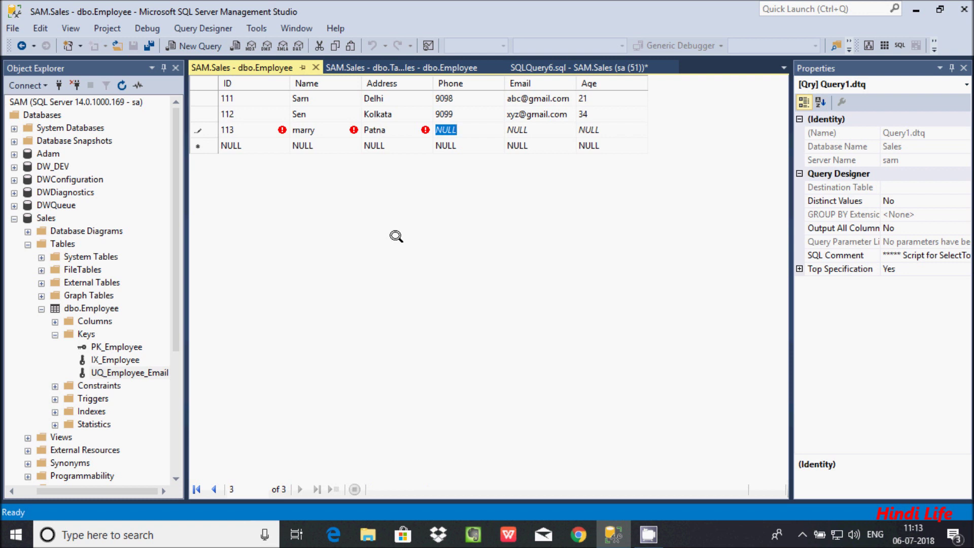
Fill in record 113's phone number, the same email as record 111, and age 44, and try to commit the record.
{"action": "type", "text": "8976"}
{"action": "key", "text": "Tab"}
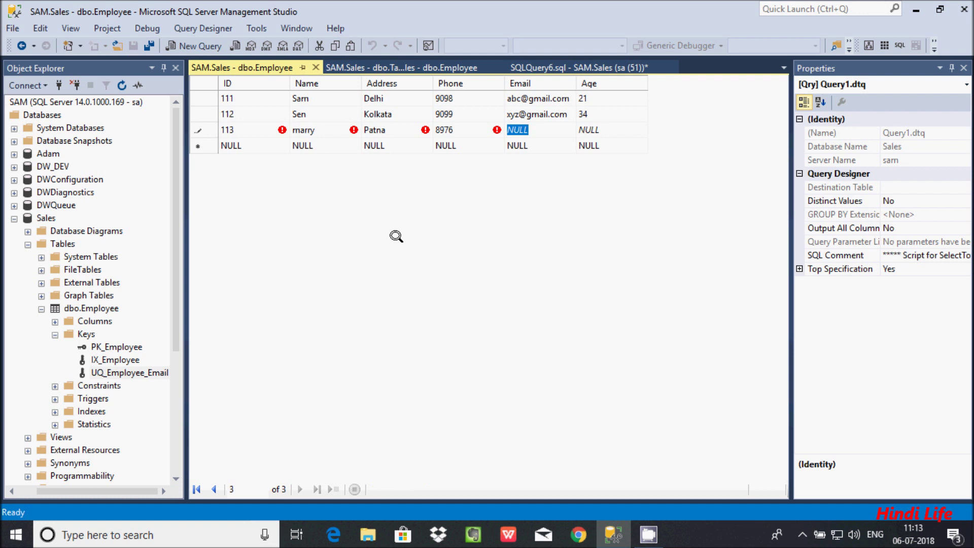
{"action": "type", "text": "ab"}
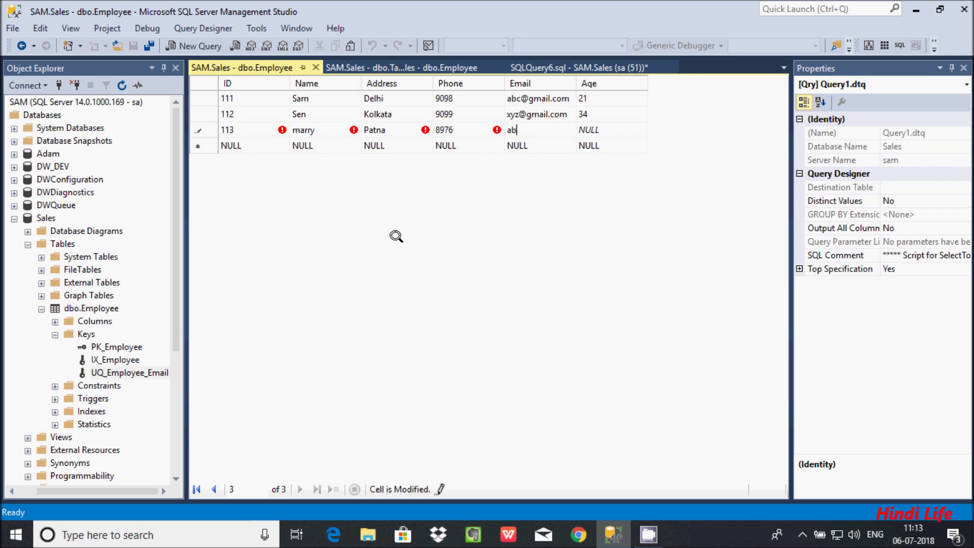
{"action": "type", "text": "c@gm"}
{"action": "key", "text": "Tab"}
{"action": "type", "text": "4"}
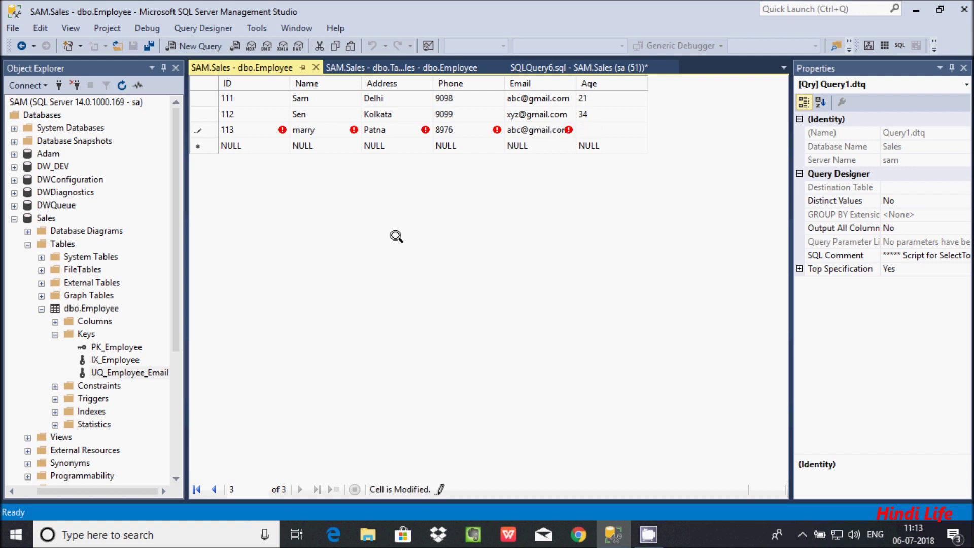
{"action": "type", "text": "4"}
{"action": "key", "text": "Return"}
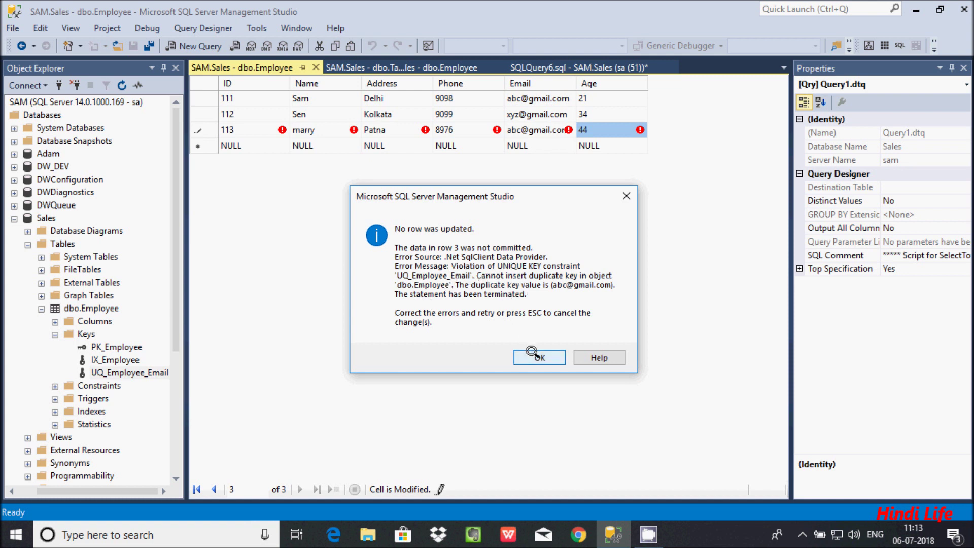
{"action": "left_click", "coordinate": [532, 354]}
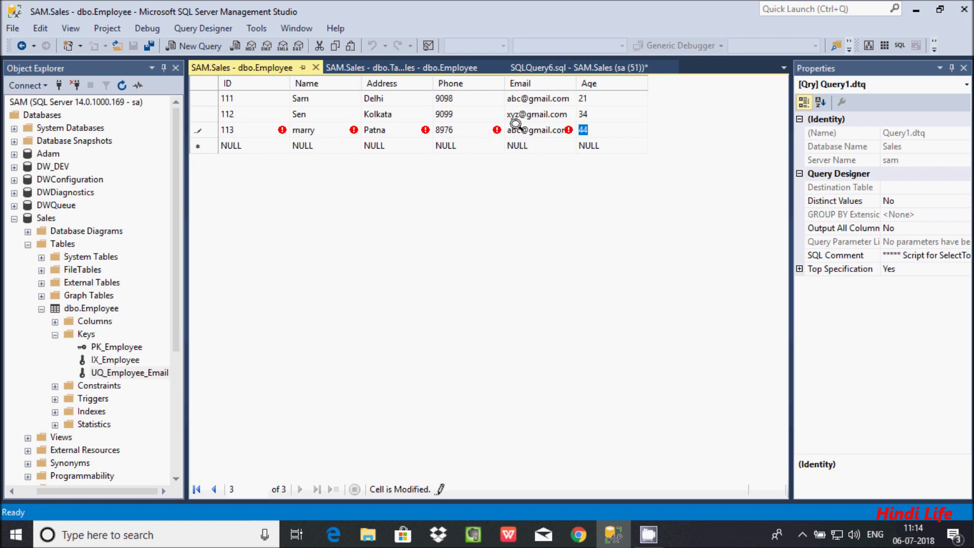
Make record 113's email unique by adding a 1 before the @ sign and commit the record.
{"action": "left_click", "coordinate": [518, 128]}
{"action": "left_click", "coordinate": [519, 128]}
{"action": "left_click", "coordinate": [521, 129]}
{"action": "type", "text": "d"}
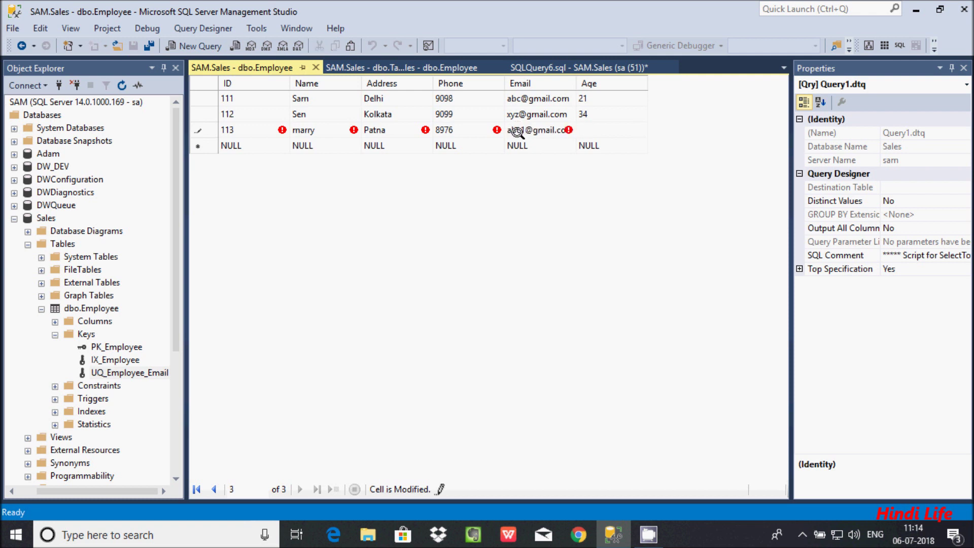
{"action": "key", "text": "Return"}
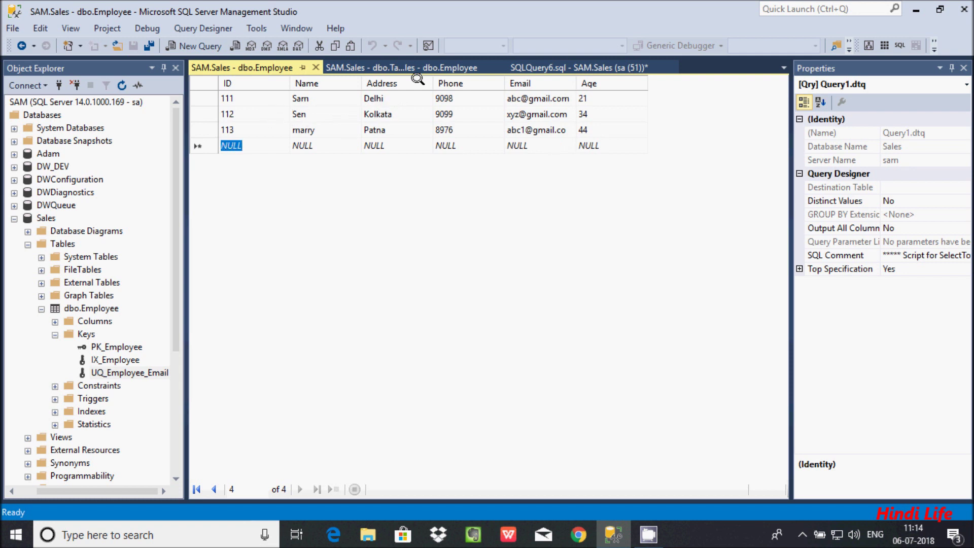
Delete the UQ_Employee_Email key from the Employee table through the object tree.
{"action": "right_click", "coordinate": [97, 373]}
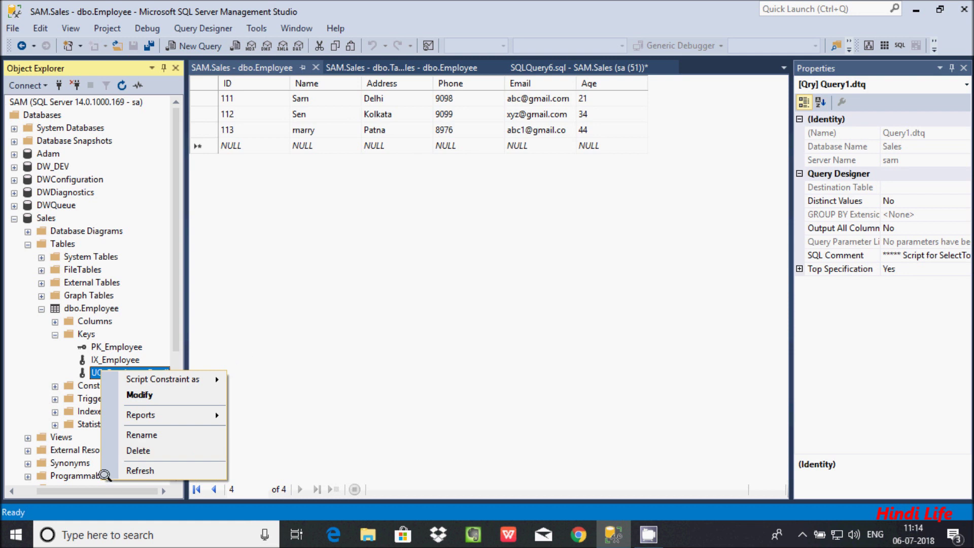
{"action": "left_click", "coordinate": [124, 449]}
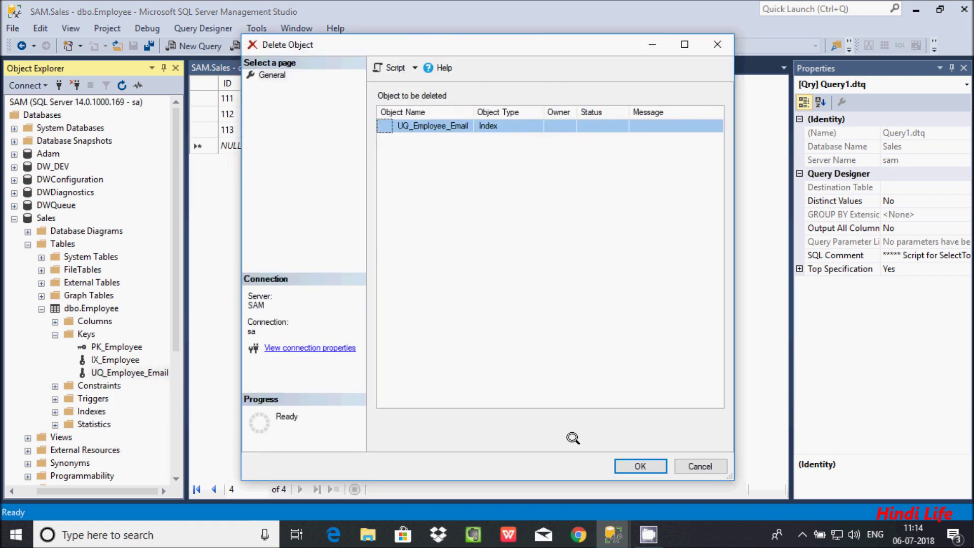
{"action": "left_click", "coordinate": [634, 465]}
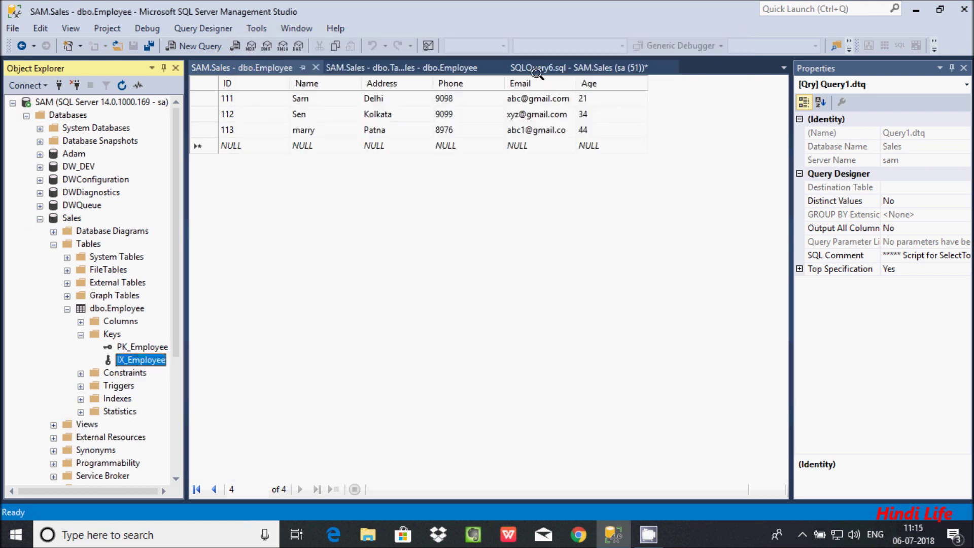
Duplicate the Alter Table Employee statement below the original in SQLQuery6.sql.
{"action": "left_click", "coordinate": [543, 66]}
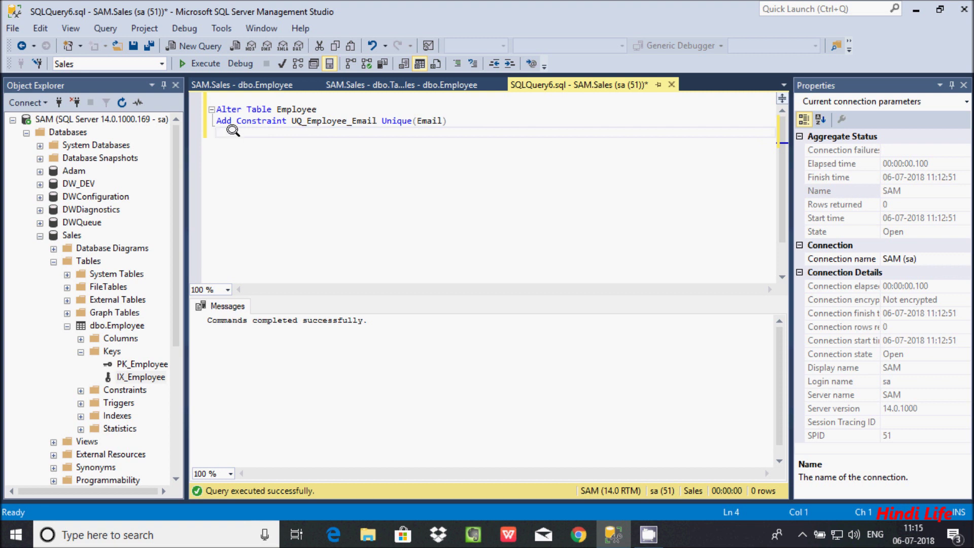
{"action": "left_click_drag", "start_coordinate": [447, 120], "coordinate": [200, 109]}
{"action": "right_click", "coordinate": [276, 118]}
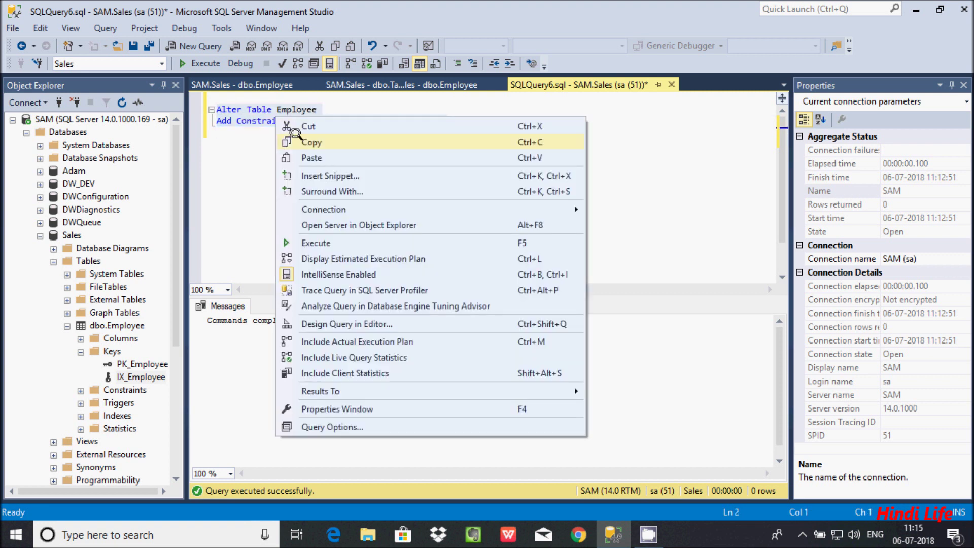
{"action": "left_click", "coordinate": [295, 142]}
{"action": "left_click", "coordinate": [223, 147]}
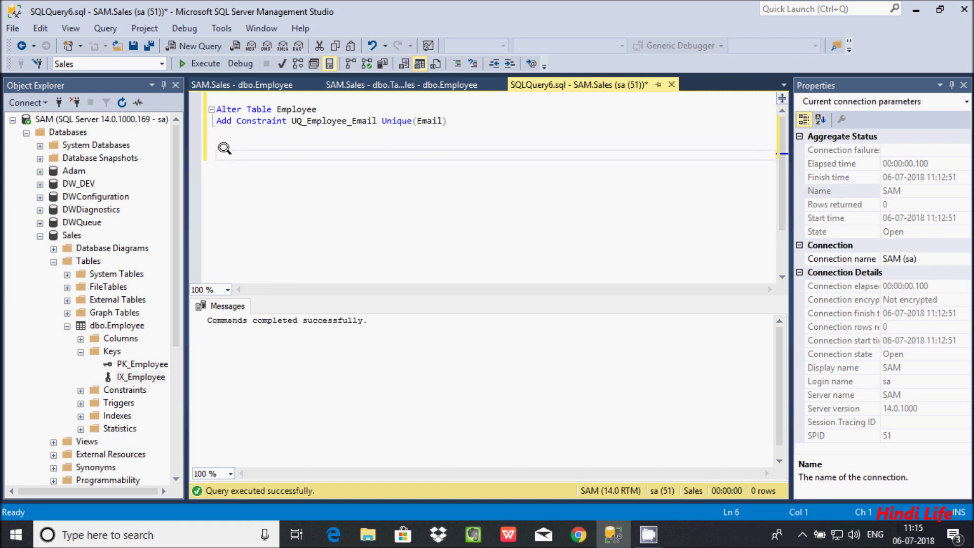
{"action": "key", "text": "ctrl+v"}
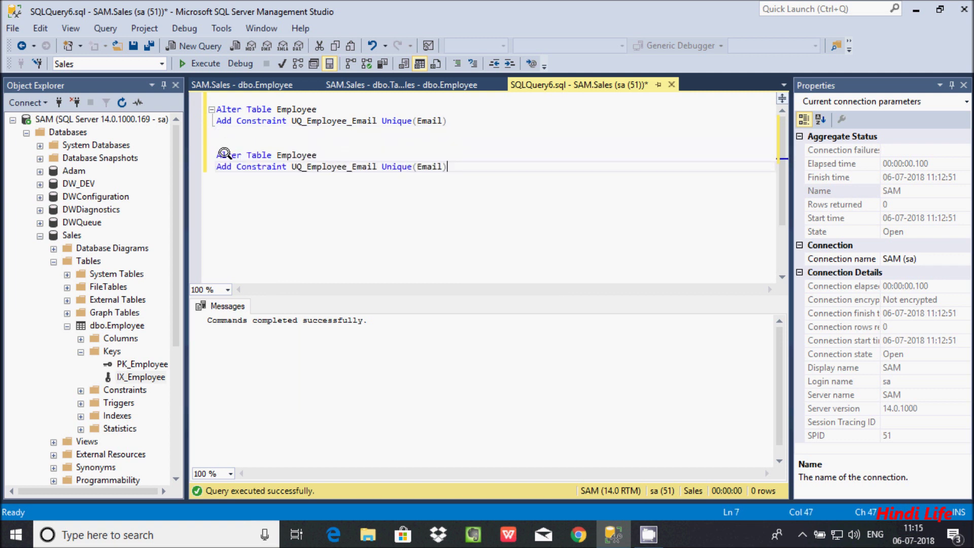
Change Add to Drop in the copied statement and remove its constraint name and Unique(Email) clause.
{"action": "left_click", "coordinate": [229, 167]}
{"action": "key", "text": "BackSpace"}
{"action": "key", "text": "BackSpace"}
{"action": "key", "text": "BackSpace"}
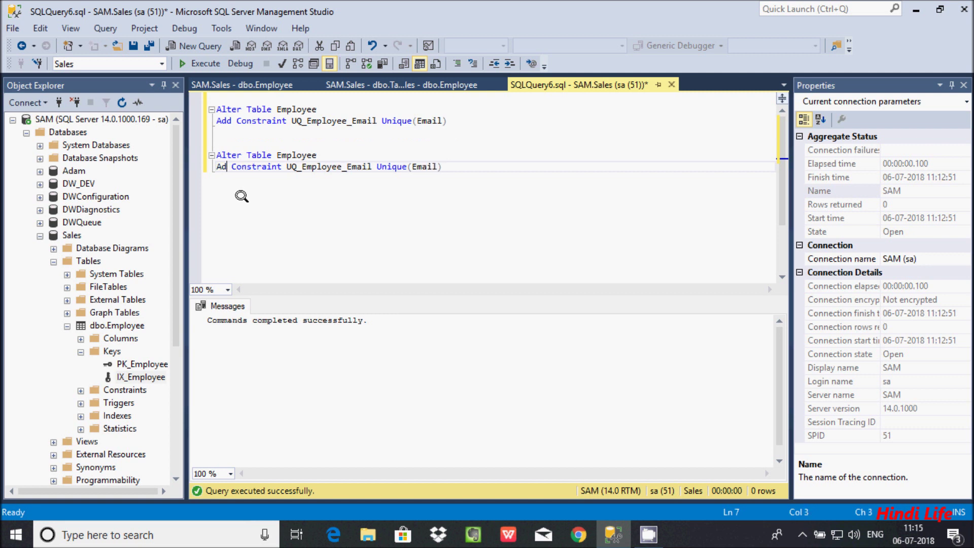
{"action": "type", "text": "Drop"}
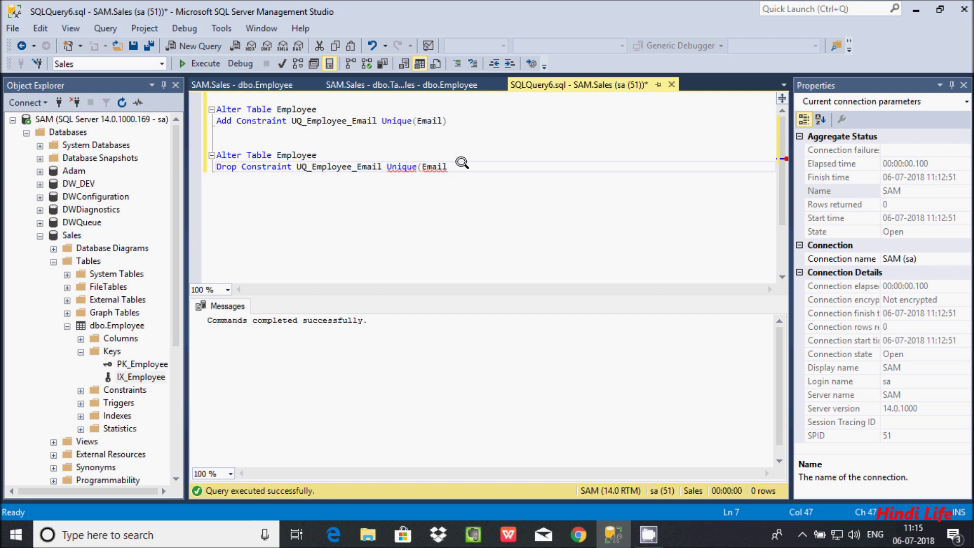
{"action": "key", "text": "BackSpace"}
{"action": "key", "text": "BackSpace"}
{"action": "key", "text": "BackSpace"}
{"action": "key", "text": "BackSpace"}
{"action": "key", "text": "BackSpace"}
{"action": "key", "text": "BackSpace"}
{"action": "key", "text": "BackSpace"}
{"action": "key", "text": "BackSpace"}
{"action": "key", "text": "BackSpace"}
{"action": "key", "text": "BackSpace"}
{"action": "key", "text": "BackSpace"}
{"action": "key", "text": "BackSpace"}
{"action": "key", "text": "BackSpace"}
{"action": "key", "text": "BackSpace"}
{"action": "key", "text": "BackSpace"}
{"action": "key", "text": "BackSpace"}
{"action": "key", "text": "BackSpace"}
{"action": "key", "text": "BackSpace"}
{"action": "key", "text": "BackSpace"}
{"action": "key", "text": "BackSpace"}
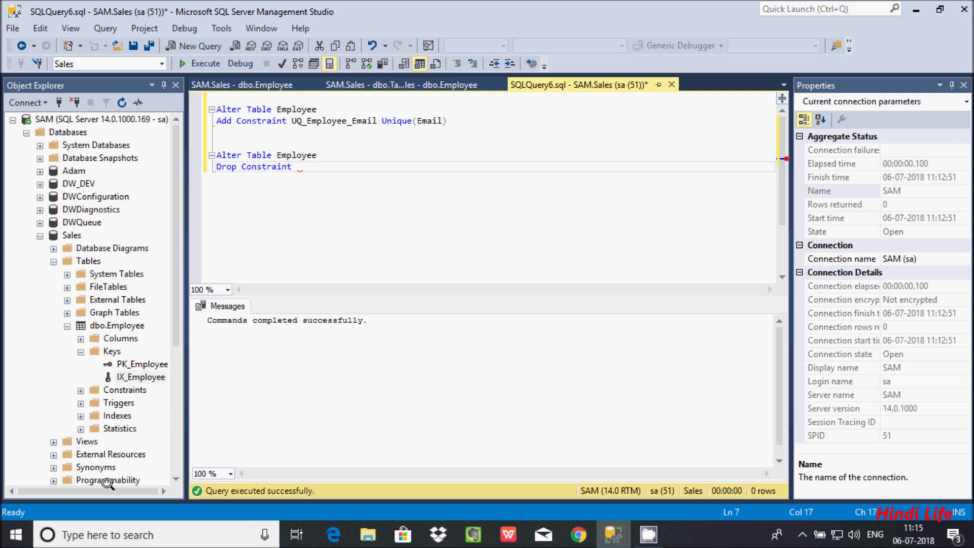
Copy the key name IX_Employee from the object tree and paste it after Drop Constraint in the second statement.
{"action": "left_click", "coordinate": [130, 489]}
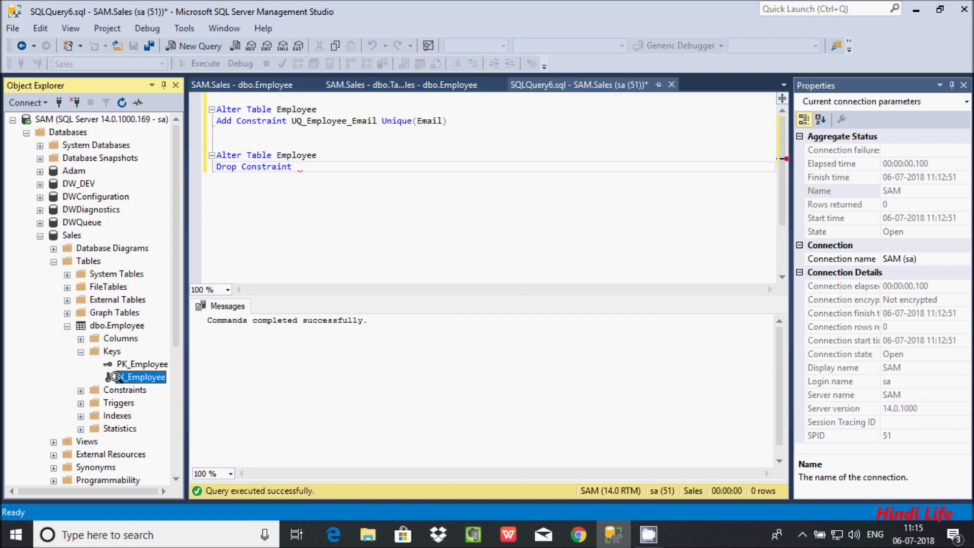
{"action": "right_click", "coordinate": [117, 376]}
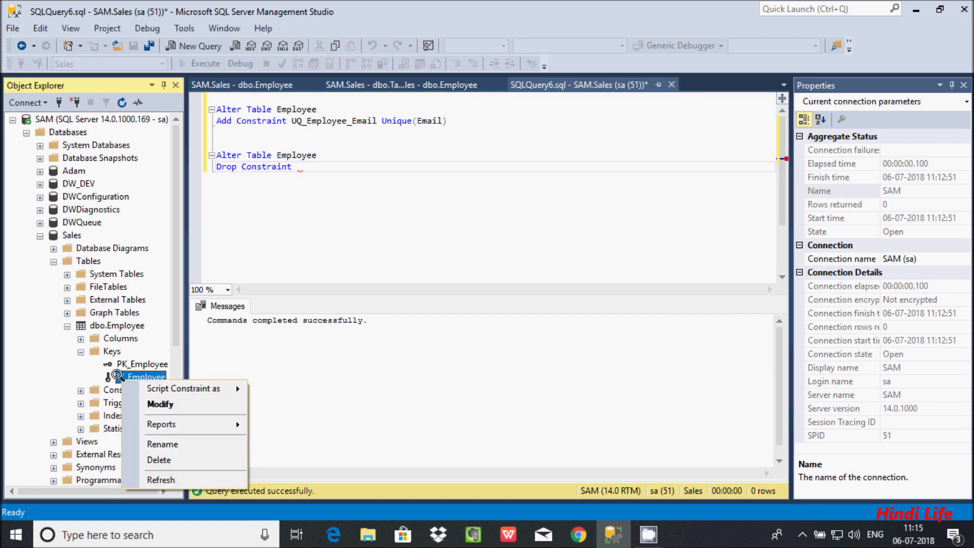
{"action": "left_click", "coordinate": [150, 444]}
{"action": "right_click", "coordinate": [138, 376]}
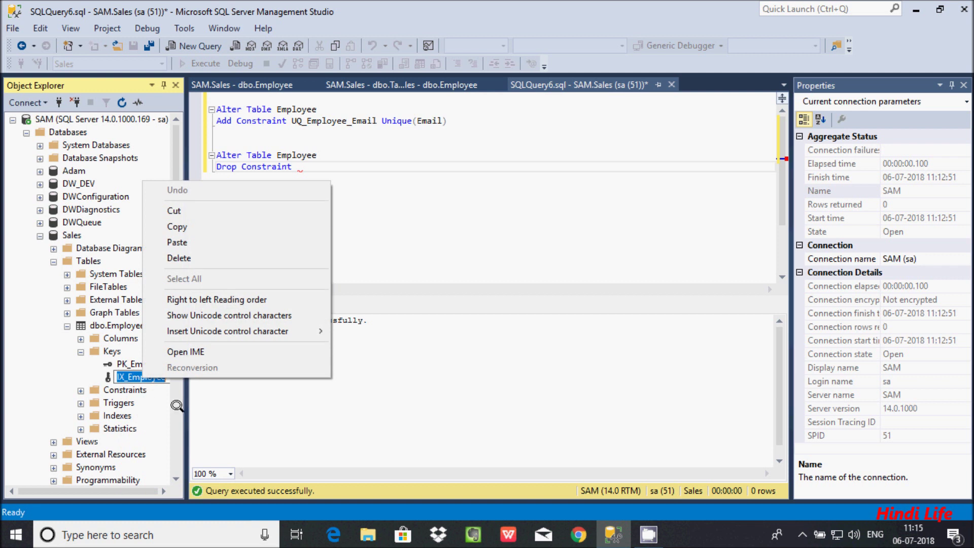
{"action": "left_click", "coordinate": [179, 226]}
{"action": "left_click", "coordinate": [308, 162]}
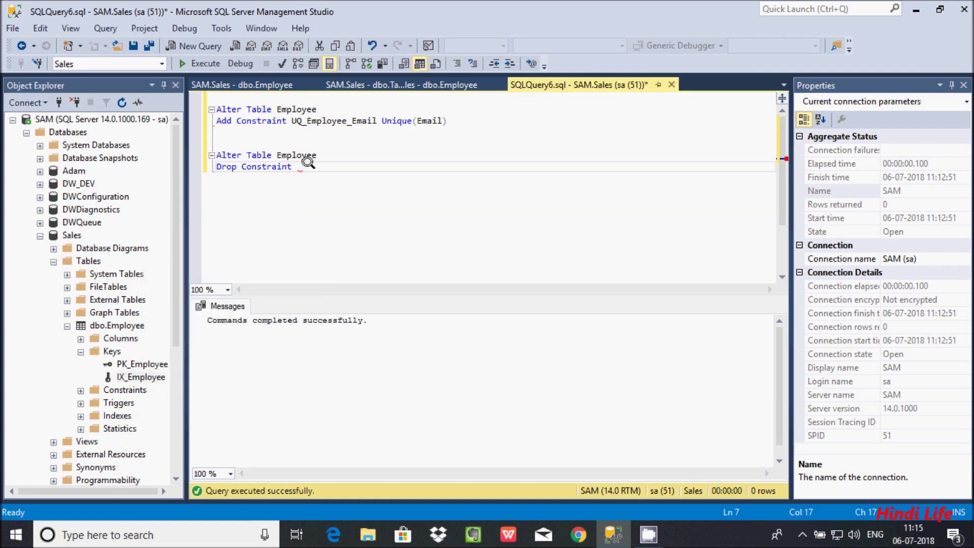
{"action": "key", "text": "ctrl+v"}
Execute only the statement that drops the IX_Employee constraint and refresh the Employee table's keys.
{"action": "left_click_drag", "start_coordinate": [355, 166], "coordinate": [180, 142]}
{"action": "left_click", "coordinate": [183, 63]}
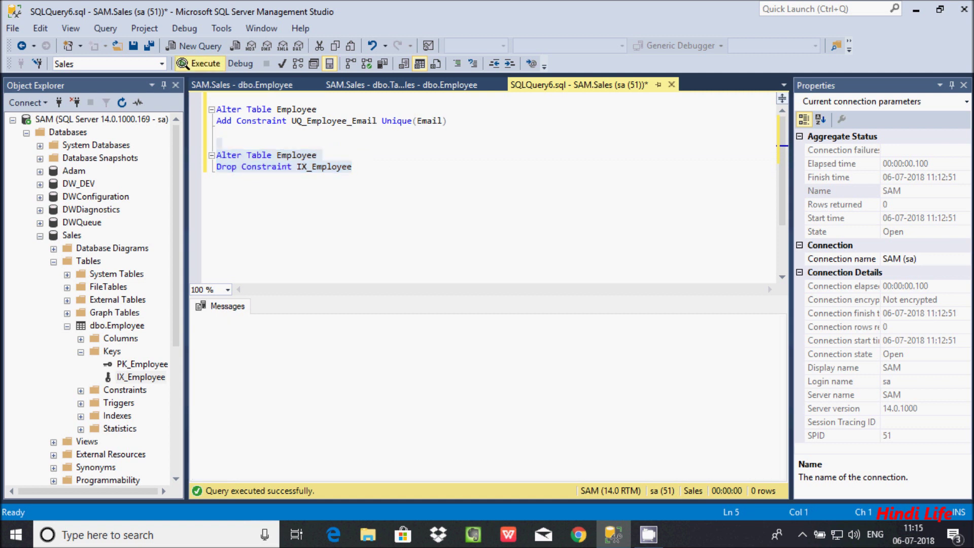
{"action": "left_click", "coordinate": [97, 349]}
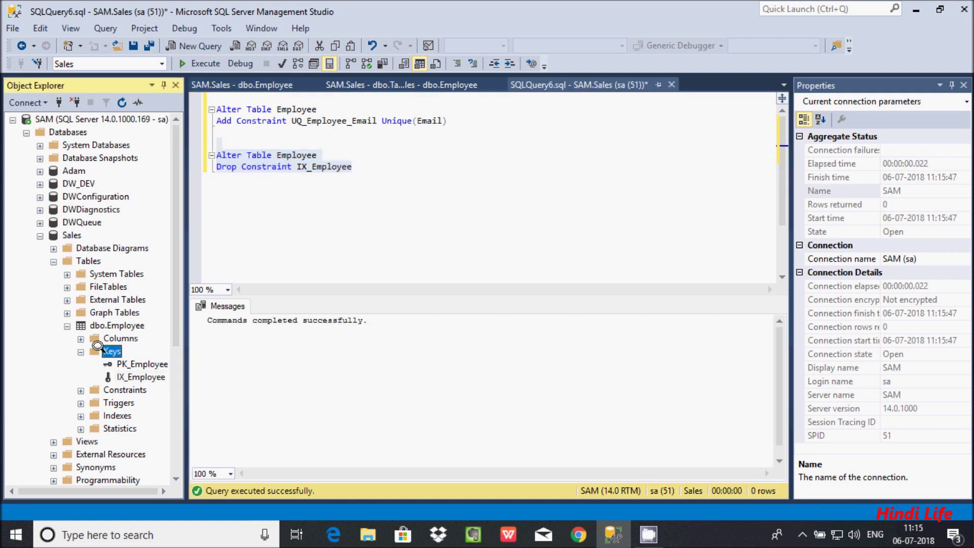
{"action": "key", "text": "F5"}
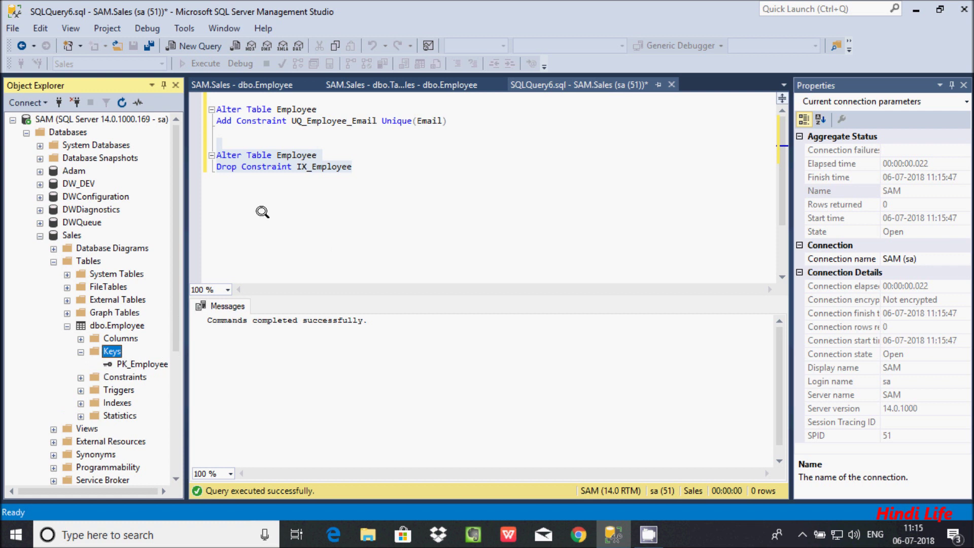
{"action": "left_click", "coordinate": [263, 212]}
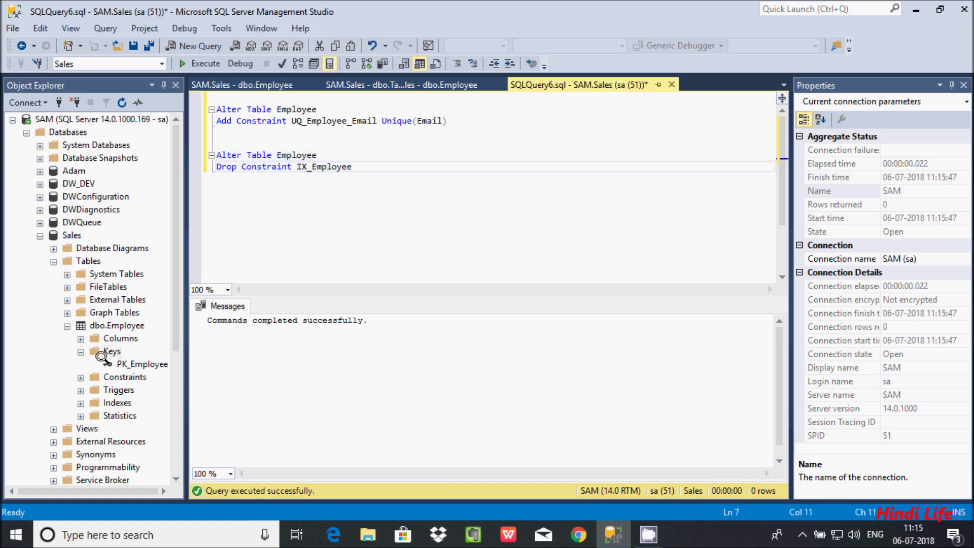